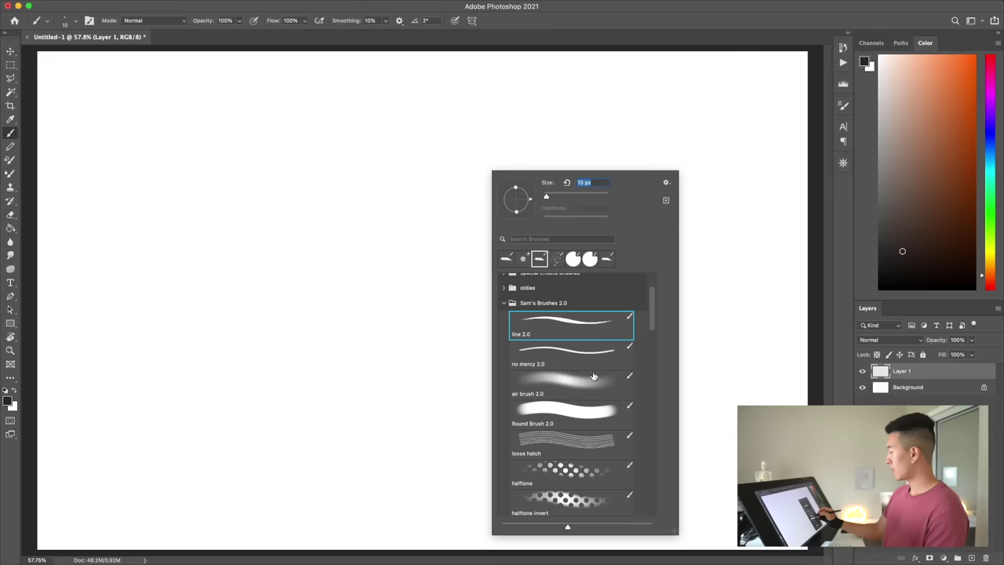
# Step: Open the brush presets on the blank canvas to choose a sketching brush
pyautogui.click(565, 352)
# Step: Sketch the left head with the line 2.0 brush, then switch to a different sketching brush
pyautogui.click(268, 177)
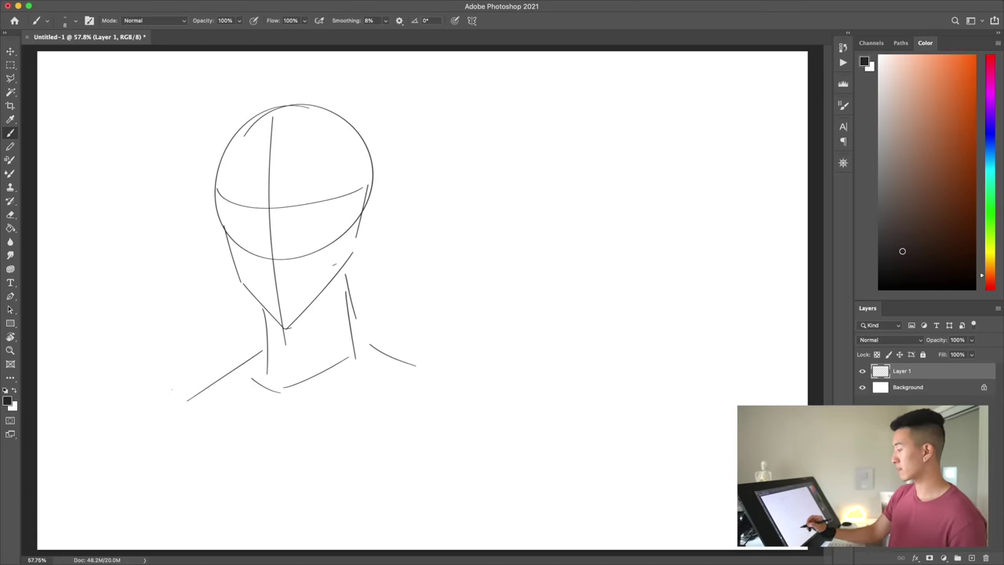
pyautogui.rightClick(522, 343)
pyautogui.click(549, 348)
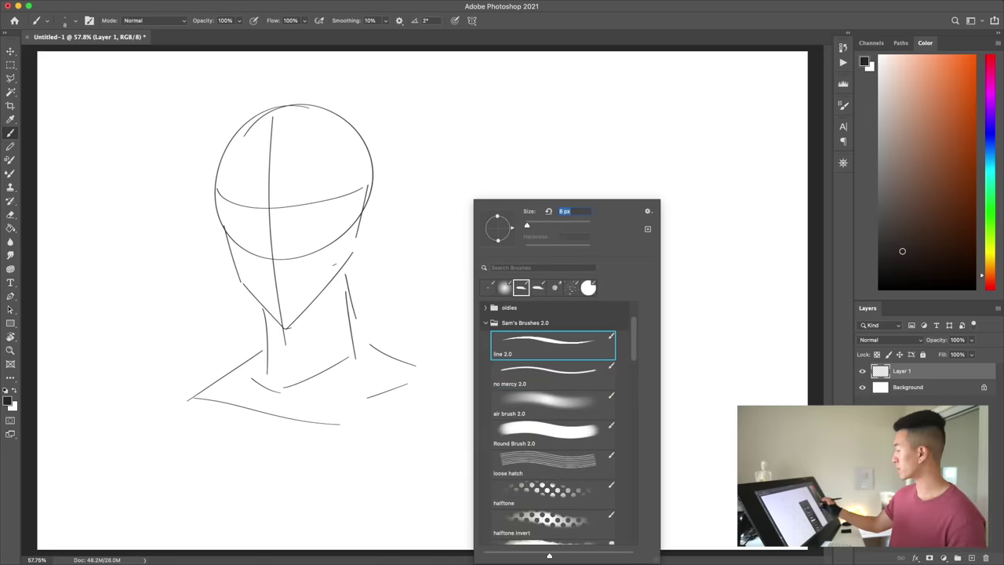
pyautogui.press('Return')
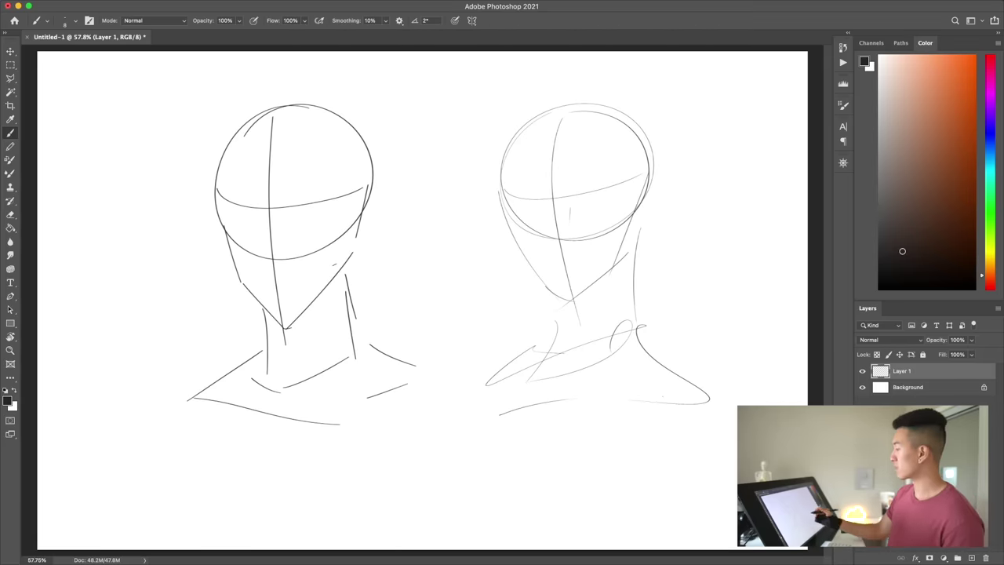
# Step: Select the air brush 2.0 preset for soft colour
pyautogui.rightClick(530, 202)
pyautogui.click(628, 415)
pyautogui.press('Return')
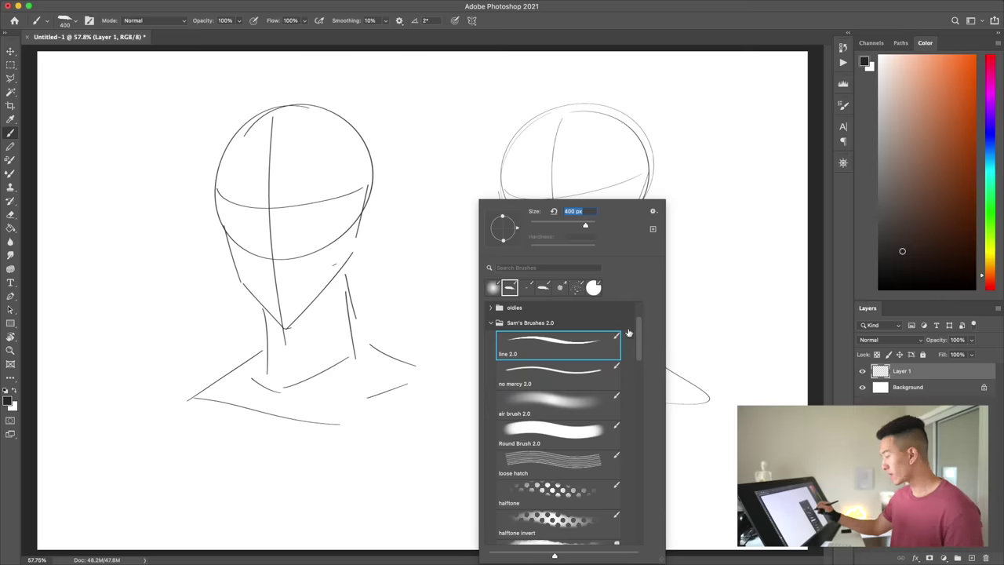
# Step: Pick the Round Brush 2.0 preset from the brush list
pyautogui.scroll(-2, 628, 333)
pyautogui.click(572, 357)
pyautogui.click(596, 392)
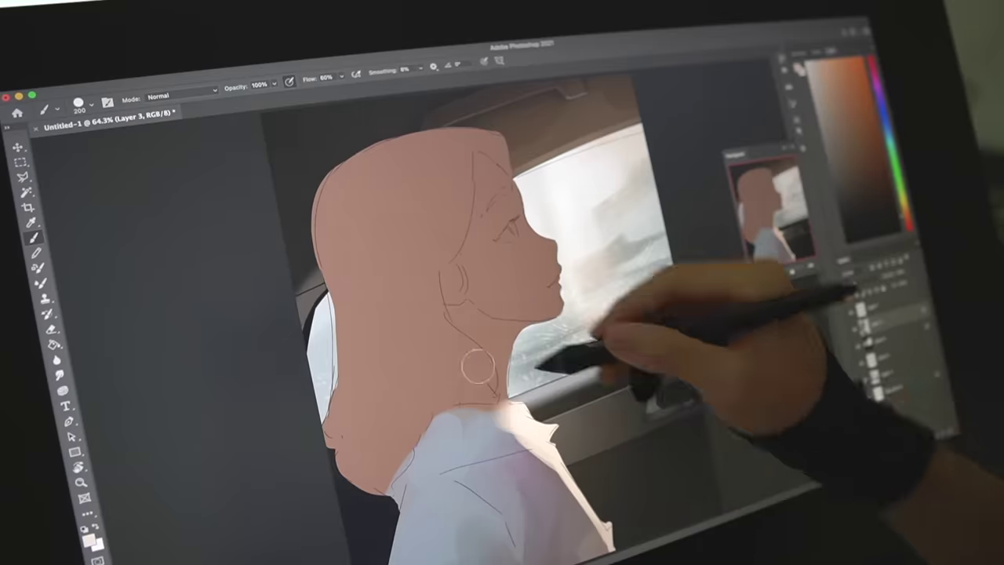
# Step: Paint dark brown hair down past the shoulders with a smaller brush
pyautogui.moveTo(376, 180)
pyautogui.mouseDown()
pyautogui.moveTo(337, 201)
pyautogui.moveTo(309, 197)
pyautogui.moveTo(368, 345)
pyautogui.moveTo(376, 497)
pyautogui.mouseUp()
pyautogui.press('[')
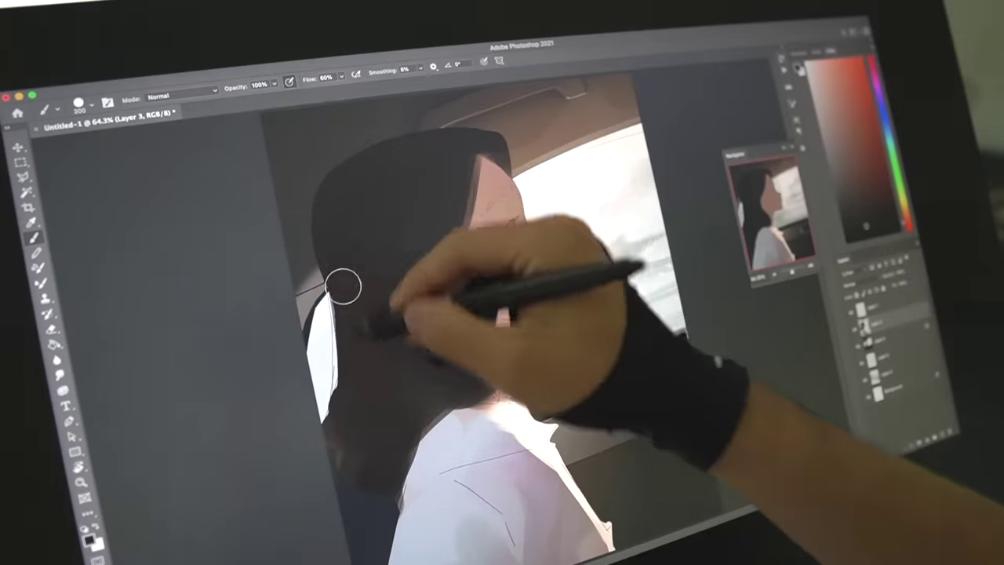
pyautogui.moveTo(343, 284); pyautogui.dragTo(378, 487)
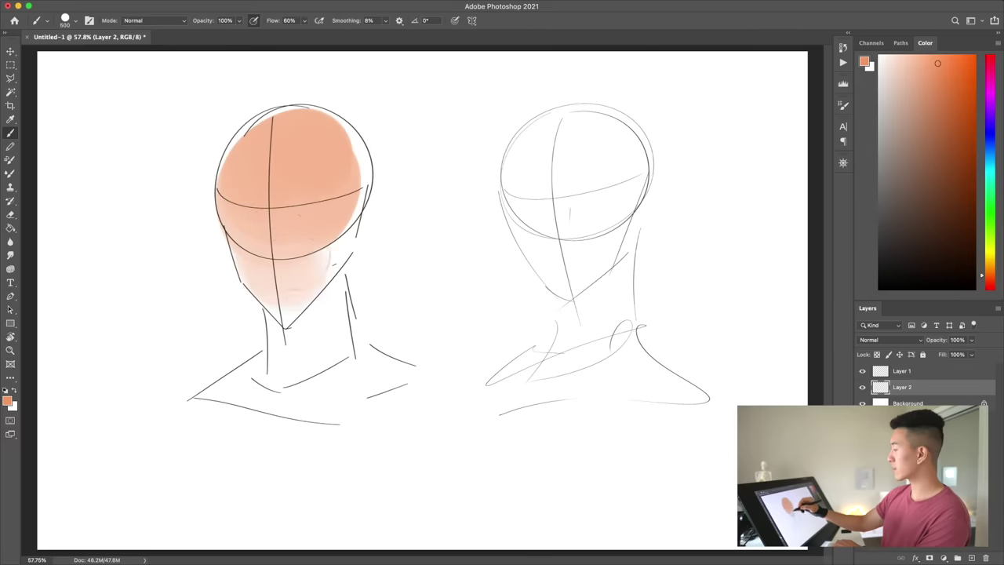
# Step: Shade the face in orange skin tones over the chin, mid face, right cheek and upper head
pyautogui.moveTo(349, 216); pyautogui.dragTo(310, 290)
pyautogui.moveTo(274, 249); pyautogui.dragTo(267, 215)
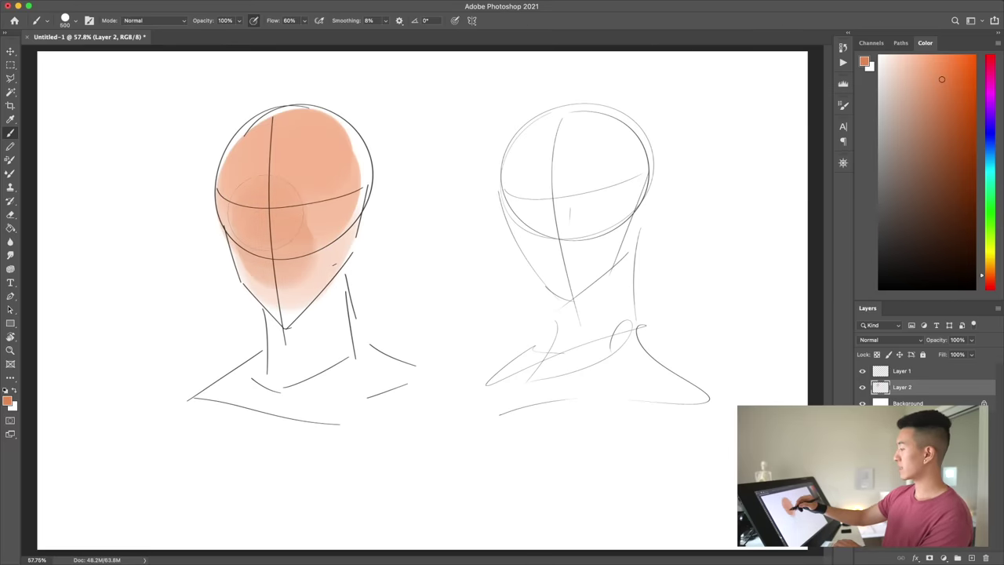
pyautogui.moveTo(353, 194); pyautogui.dragTo(302, 304)
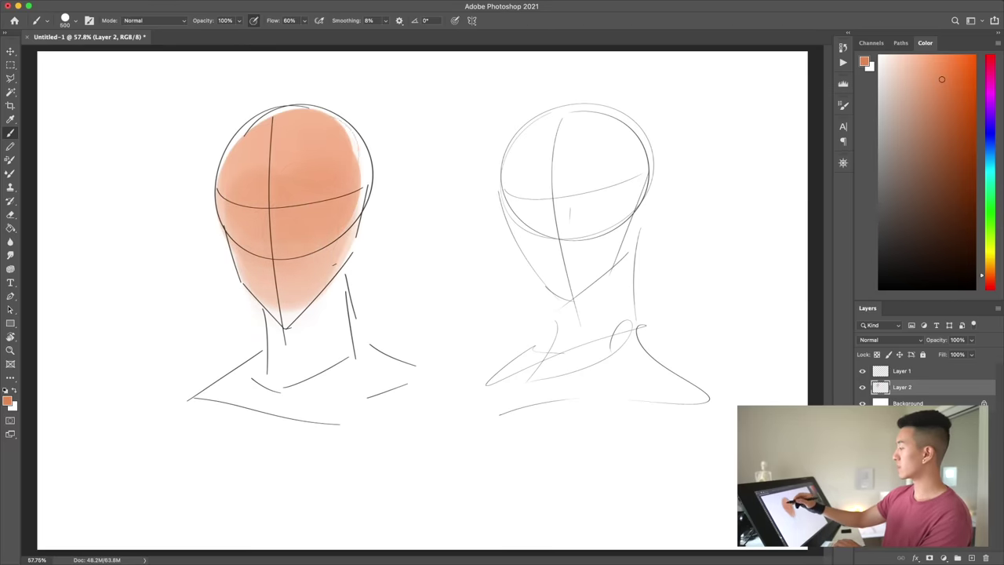
pyautogui.moveTo(235, 157)
pyautogui.mouseDown()
pyautogui.moveTo(357, 134)
pyautogui.moveTo(349, 213)
pyautogui.mouseUp()
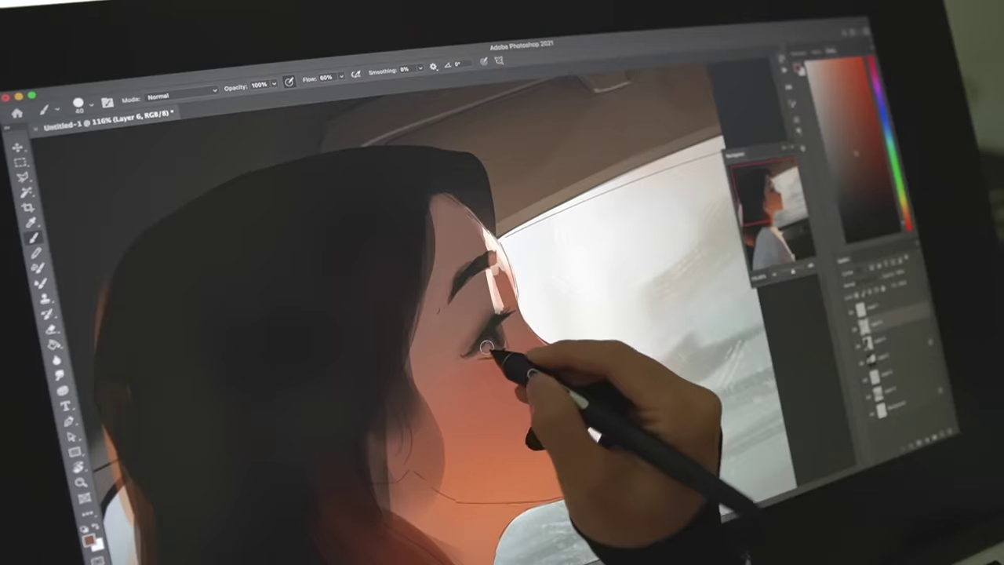
# Step: Smudge-blend the eye and lips, sampling a slightly different skin shade in between
pyautogui.press('r')
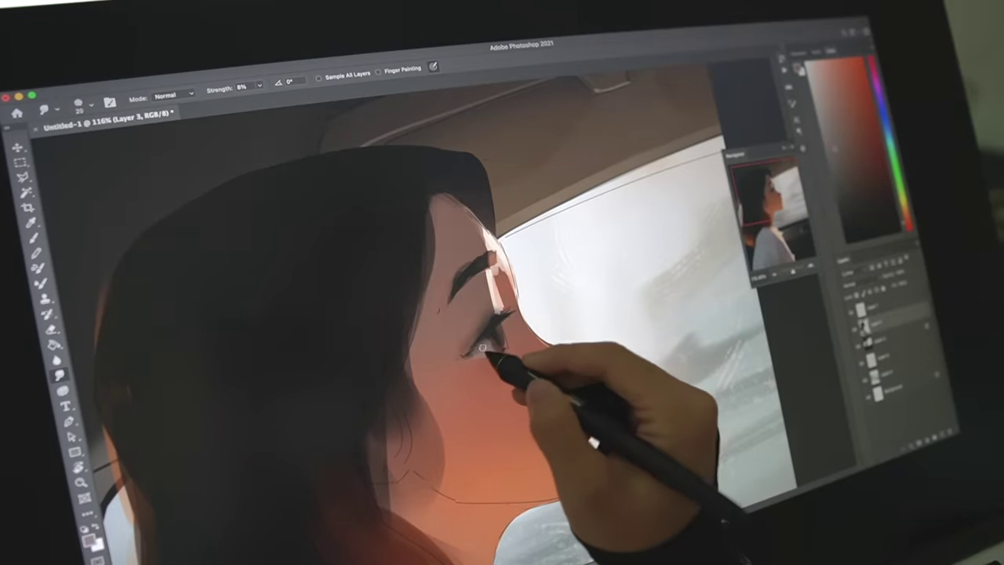
pyautogui.press('b')
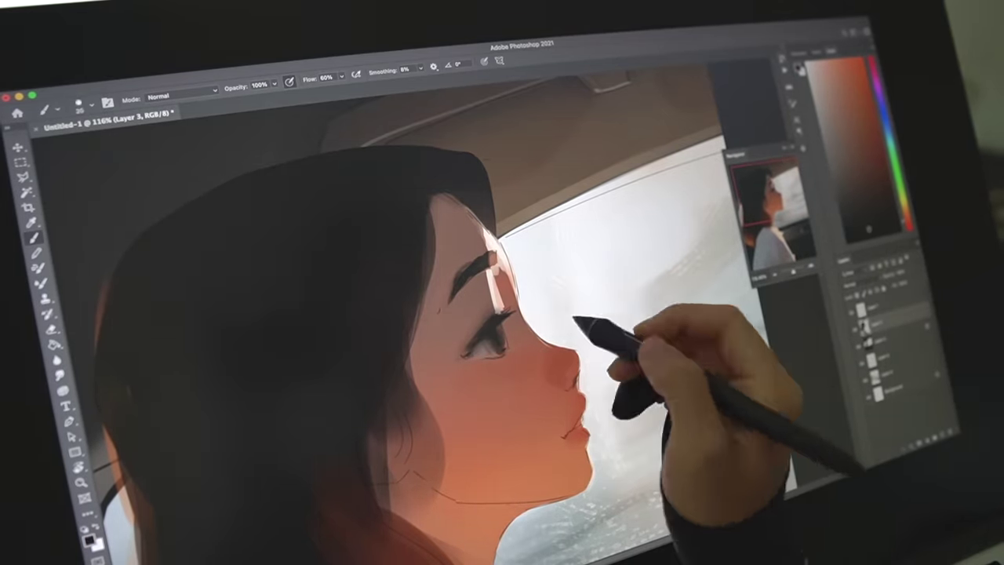
pyautogui.keyDown('alt'); pyautogui.click(526, 347); pyautogui.keyUp('alt')
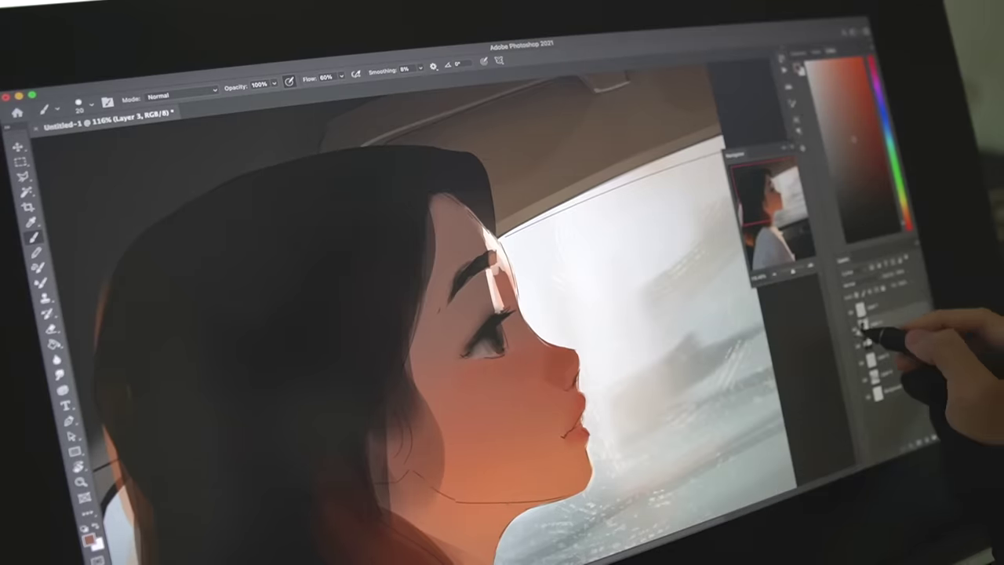
pyautogui.click(871, 155)
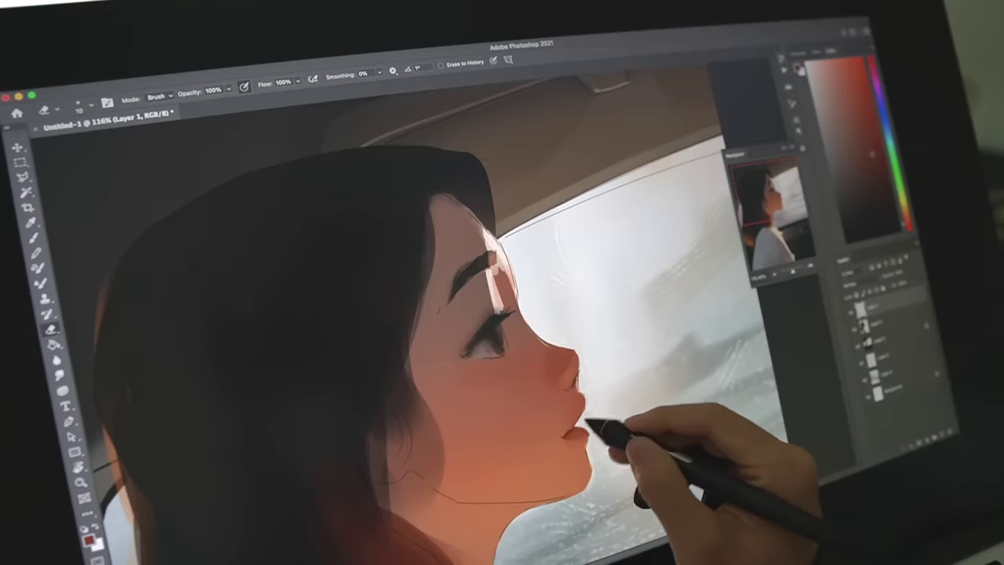
pyautogui.press('r')
pyautogui.press('b')
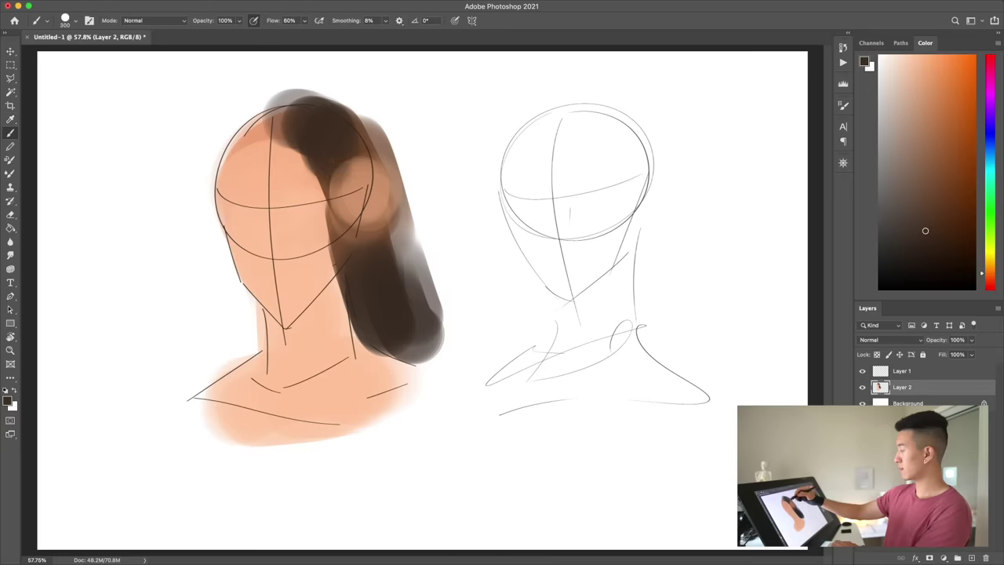
# Step: Thicken the hair with darker and lighter brown strokes sampled from the canvas
pyautogui.moveTo(337, 133)
pyautogui.mouseDown()
pyautogui.moveTo(403, 331)
pyautogui.moveTo(439, 343)
pyautogui.mouseUp()
pyautogui.click(911, 266)
pyautogui.keyDown('alt'); pyautogui.click(355, 225); pyautogui.keyUp('alt')
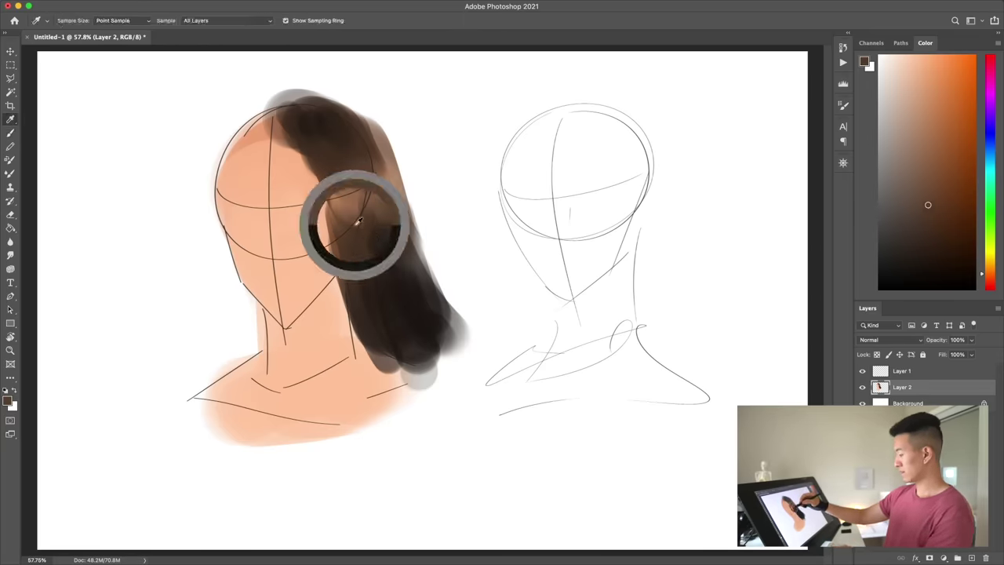
pyautogui.moveTo(365, 230)
pyautogui.mouseDown()
pyautogui.moveTo(395, 294)
pyautogui.moveTo(417, 285)
pyautogui.moveTo(415, 295)
pyautogui.moveTo(398, 285)
pyautogui.moveTo(348, 188)
pyautogui.mouseUp()
pyautogui.keyDown('alt'); pyautogui.click(418, 291); pyautogui.keyUp('alt')
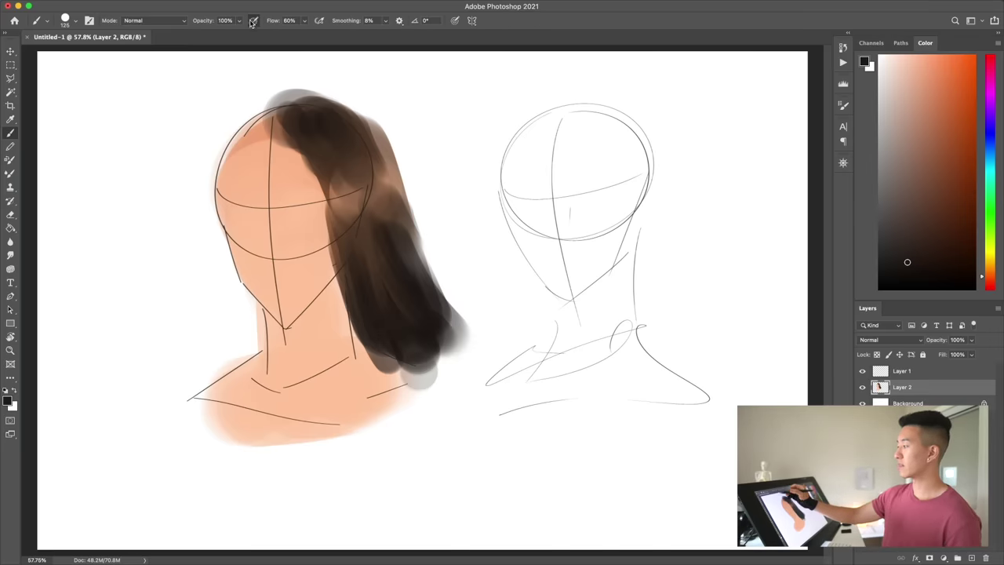
# Step: Paint grey test strokes left of the head, then undo a black braid stroke
pyautogui.moveTo(161, 130); pyautogui.dragTo(110, 258)
pyautogui.moveTo(125, 161)
pyautogui.mouseDown()
pyautogui.moveTo(113, 266)
pyautogui.moveTo(134, 244)
pyautogui.mouseUp()
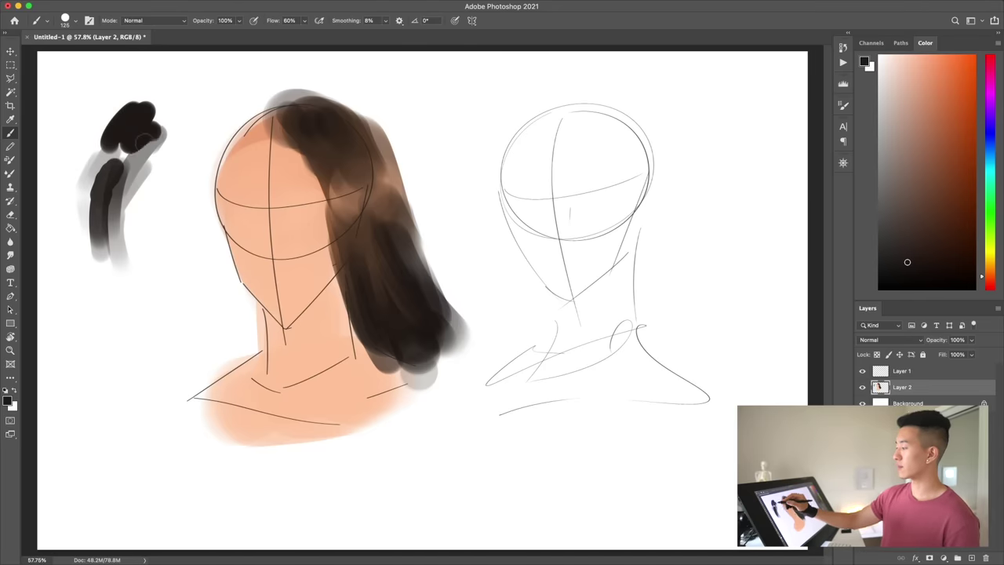
pyautogui.moveTo(146, 139)
pyautogui.mouseDown()
pyautogui.moveTo(176, 200)
pyautogui.moveTo(126, 349)
pyautogui.mouseUp()
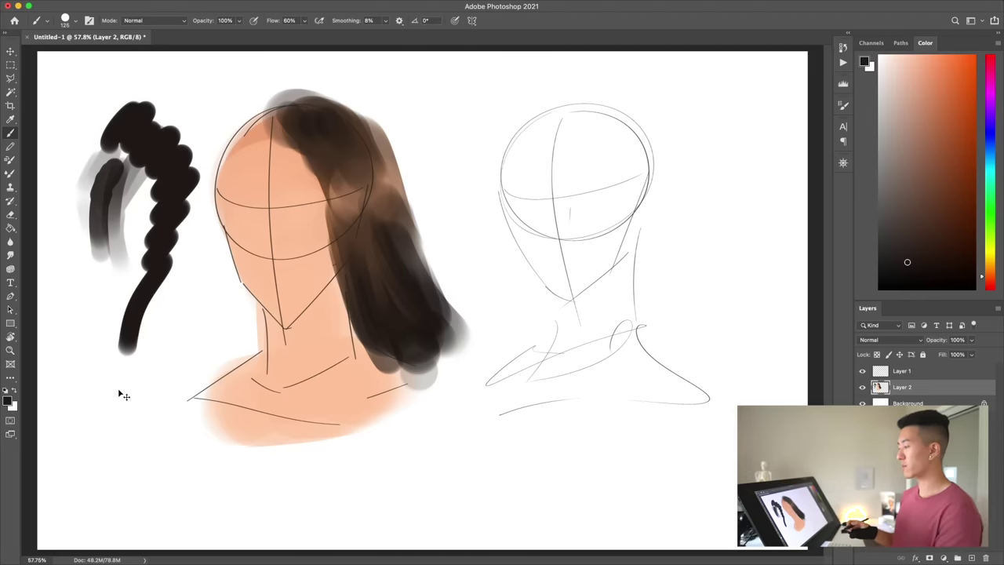
pyautogui.press('super+z')
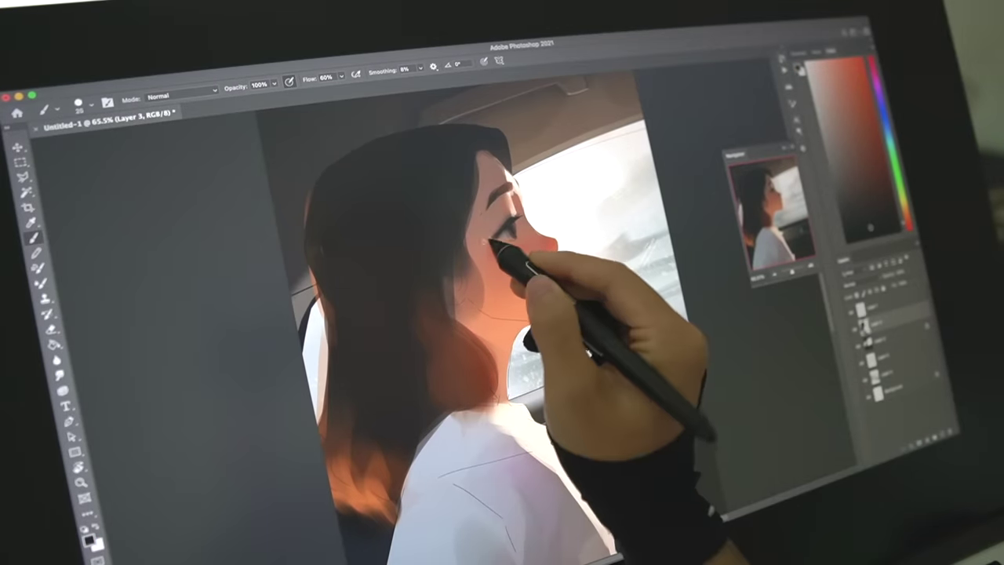
# Step: Pick an orange-brown colour and add cool grey-blue strokes over the hair
pyautogui.click(902, 157)
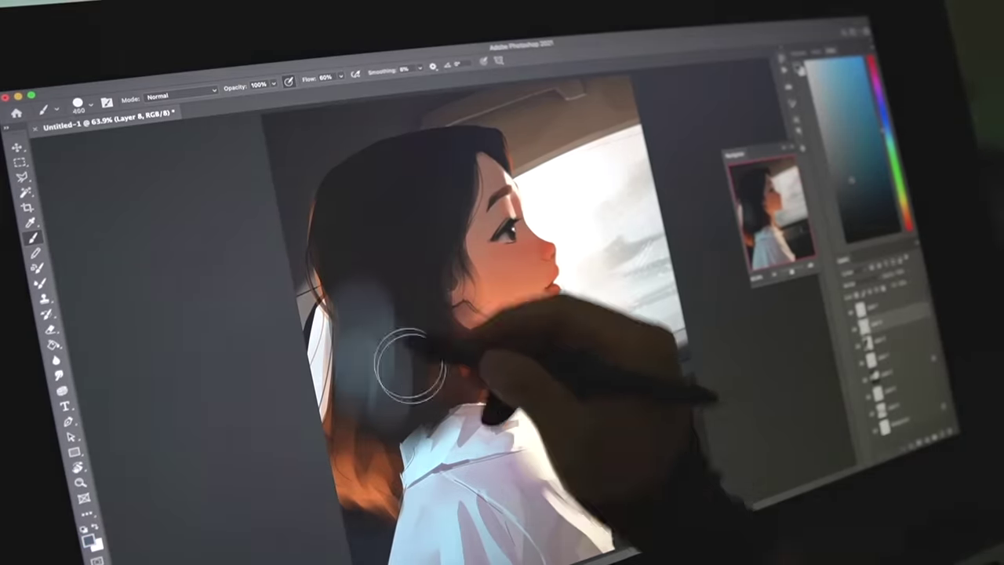
pyautogui.moveTo(403, 359)
pyautogui.mouseDown()
pyautogui.moveTo(341, 232)
pyautogui.moveTo(424, 292)
pyautogui.mouseUp()
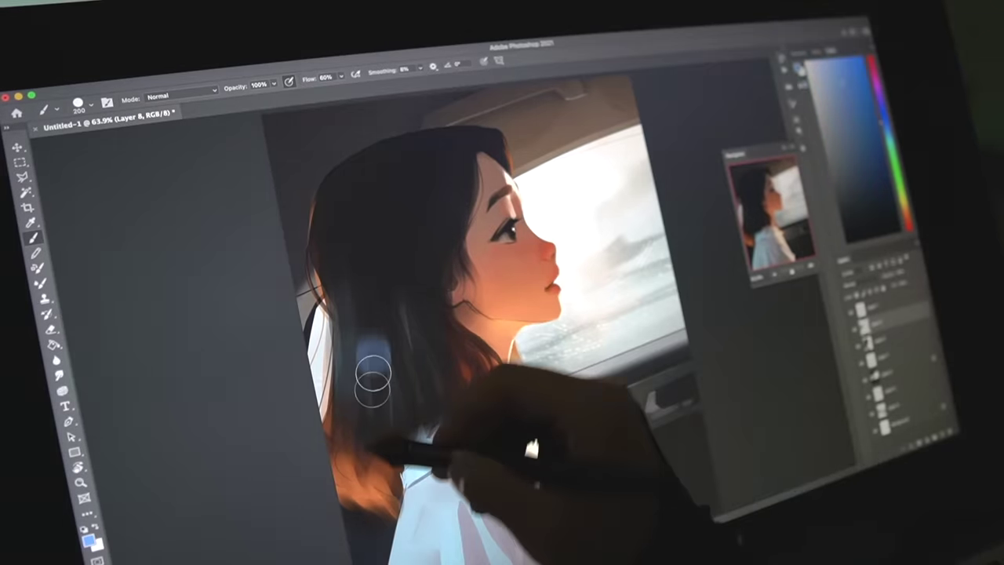
pyautogui.moveTo(370, 369)
pyautogui.mouseDown()
pyautogui.moveTo(403, 369)
pyautogui.moveTo(312, 464)
pyautogui.mouseUp()
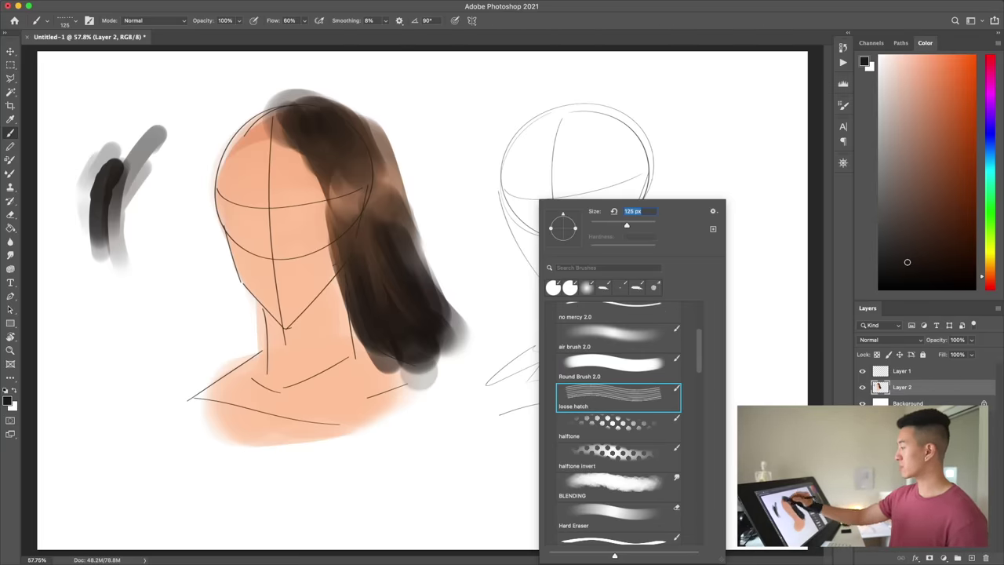
# Step: Add loose hatch strokes along the hairline and halftone dots on the crown
pyautogui.press('Return')
pyautogui.moveTo(220, 174); pyautogui.dragTo(274, 110)
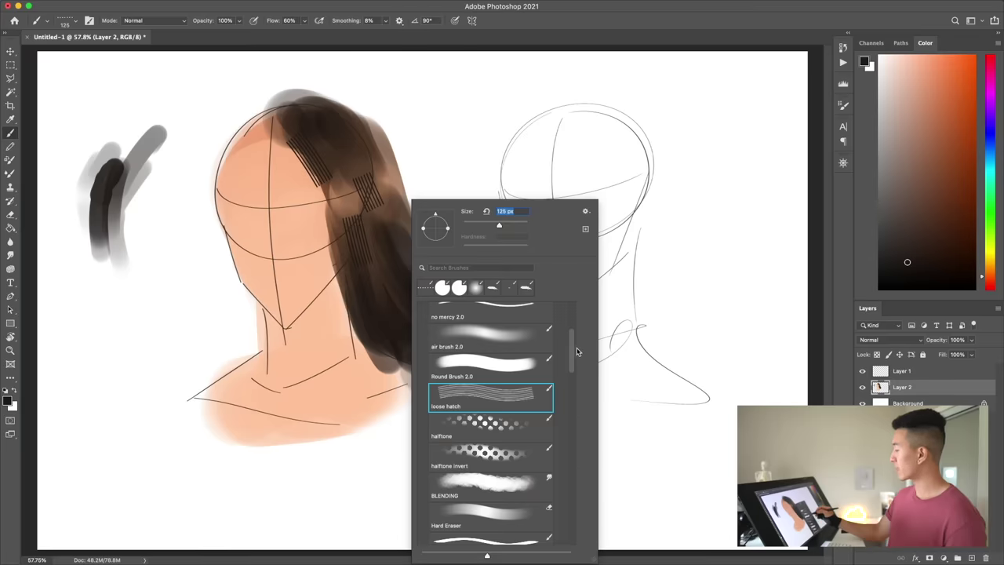
pyautogui.scroll(-2, 515, 382)
pyautogui.moveTo(286, 149); pyautogui.dragTo(260, 115)
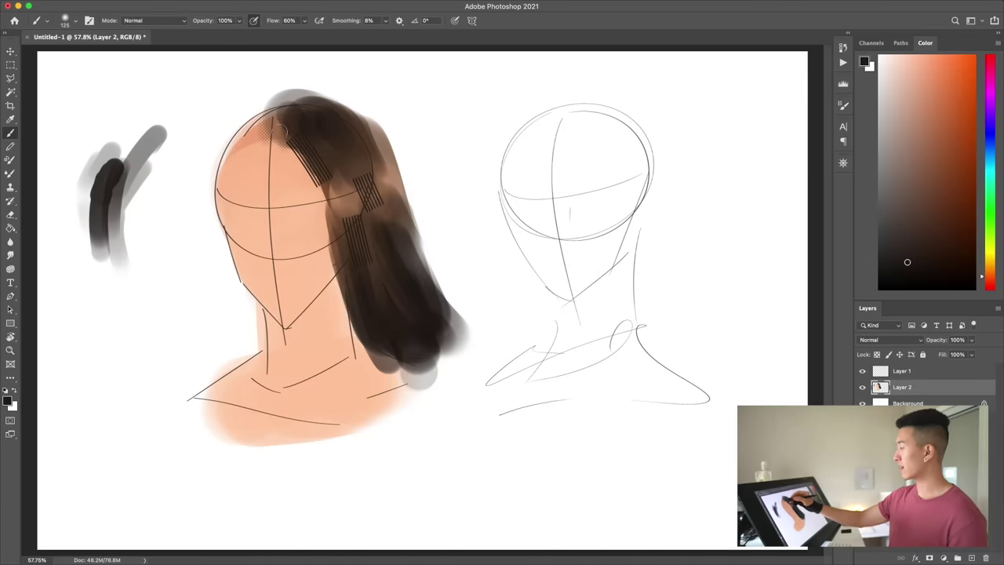
# Step: Select the BLENDING brush preset for smudging the hair edges
pyautogui.rightClick(381, 340)
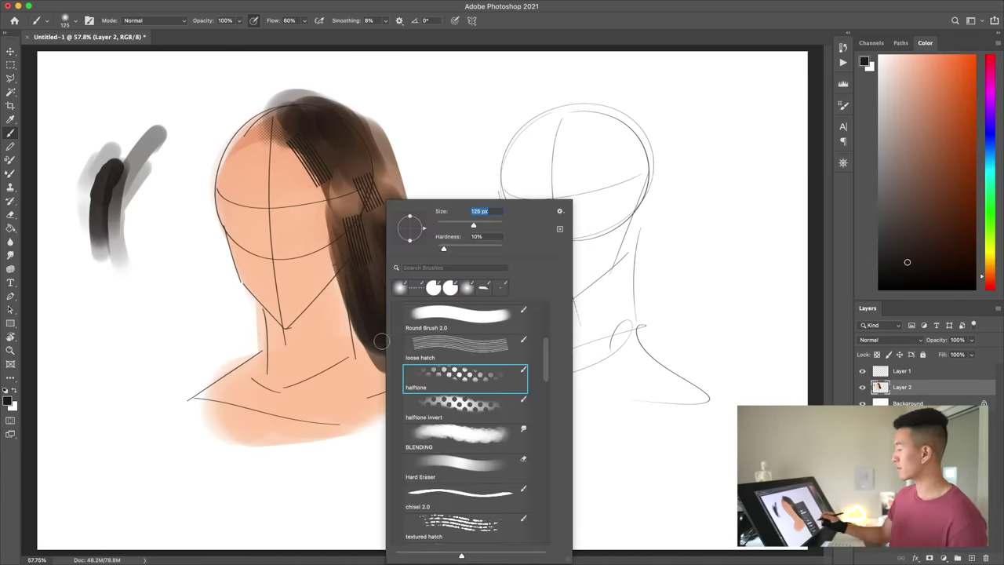
pyautogui.click(435, 438)
pyautogui.click(477, 167)
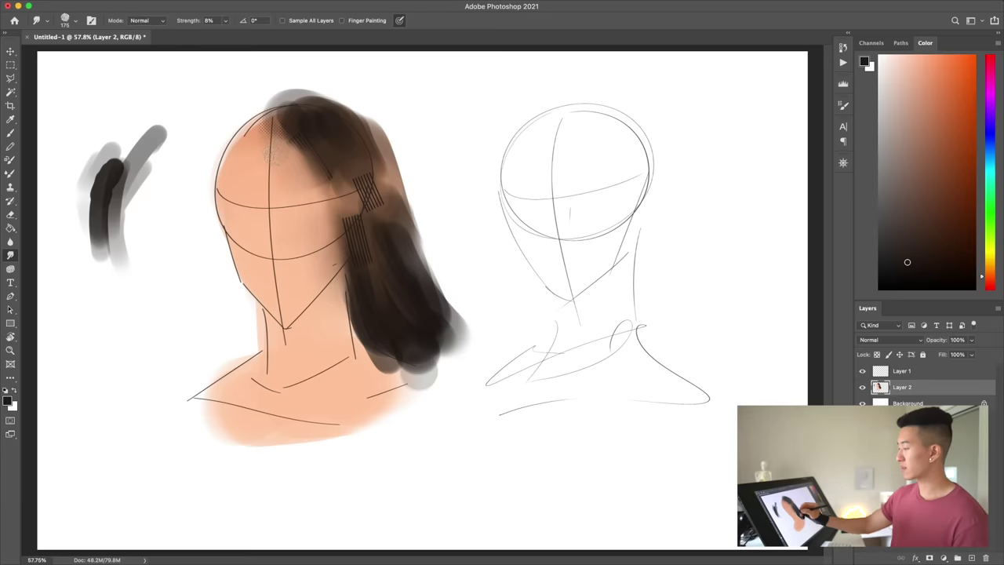
# Step: Switch back to Round Brush 2.0 and dab salmon paint onto the face
pyautogui.rightClick(268, 154)
pyautogui.scroll(6, 438, 397)
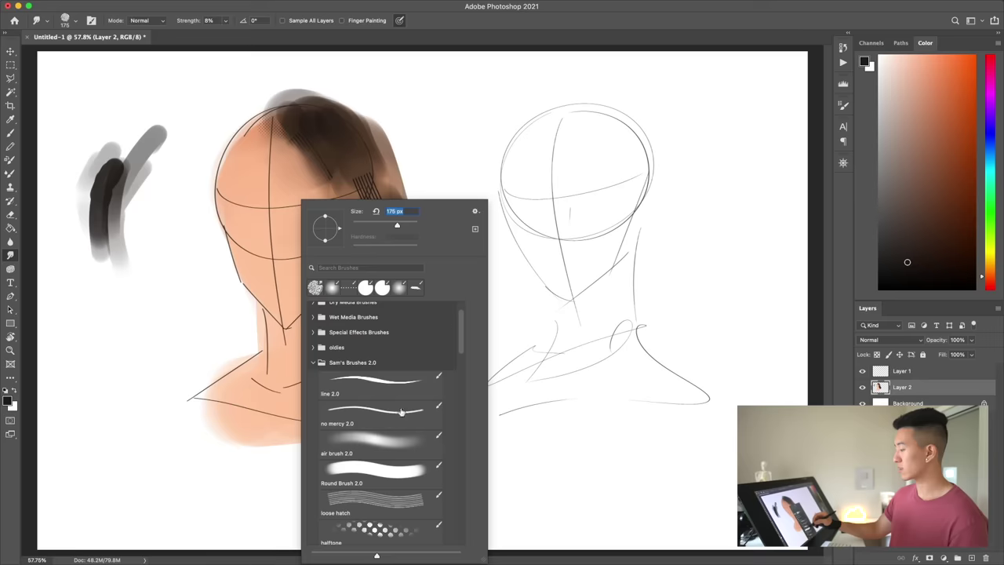
pyautogui.click(381, 469)
pyautogui.press('Return')
pyautogui.click(269, 247)
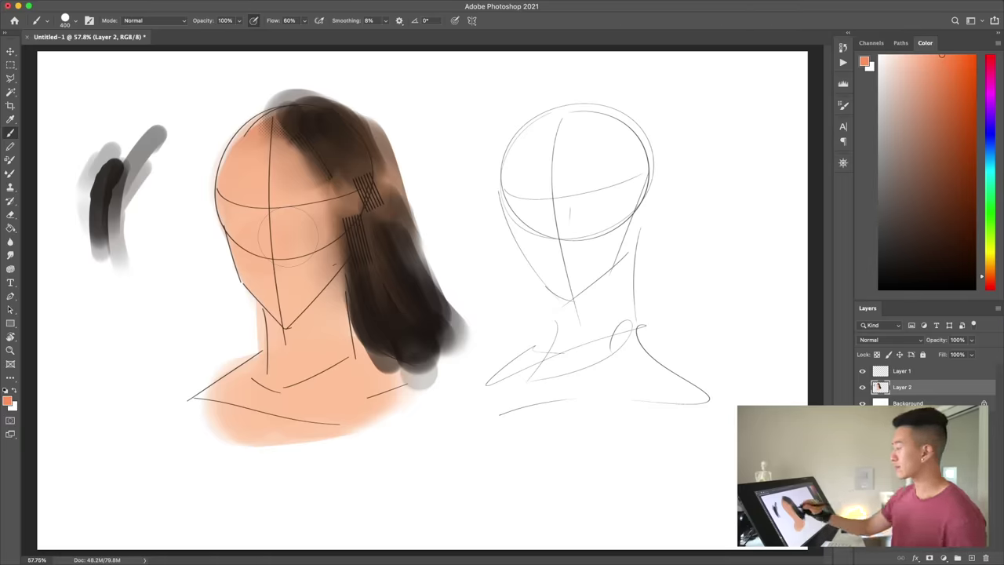
pyautogui.press('e')
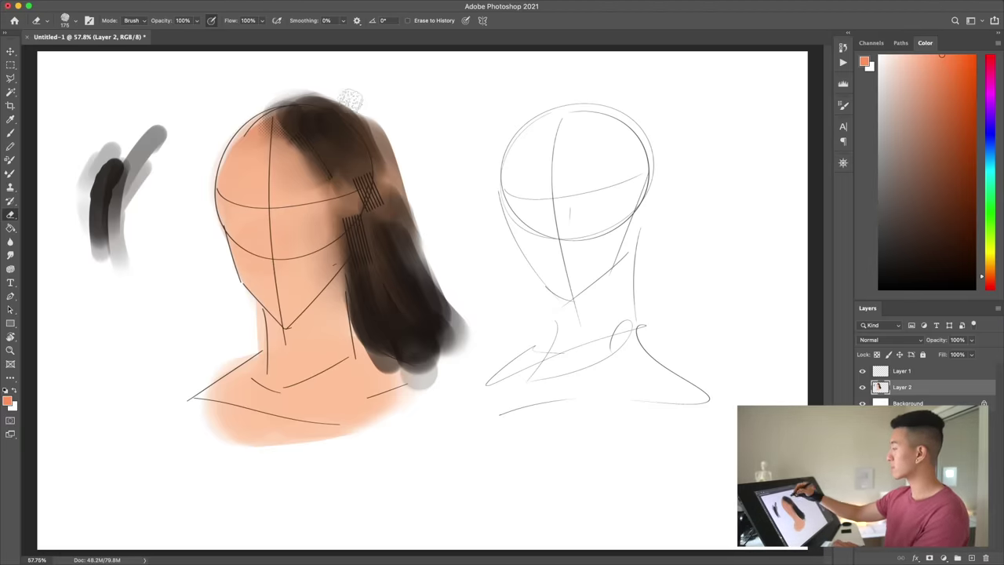
pyautogui.press(']')
pyautogui.press(']')
pyautogui.press(']')
pyautogui.moveTo(339, 109); pyautogui.dragTo(363, 95)
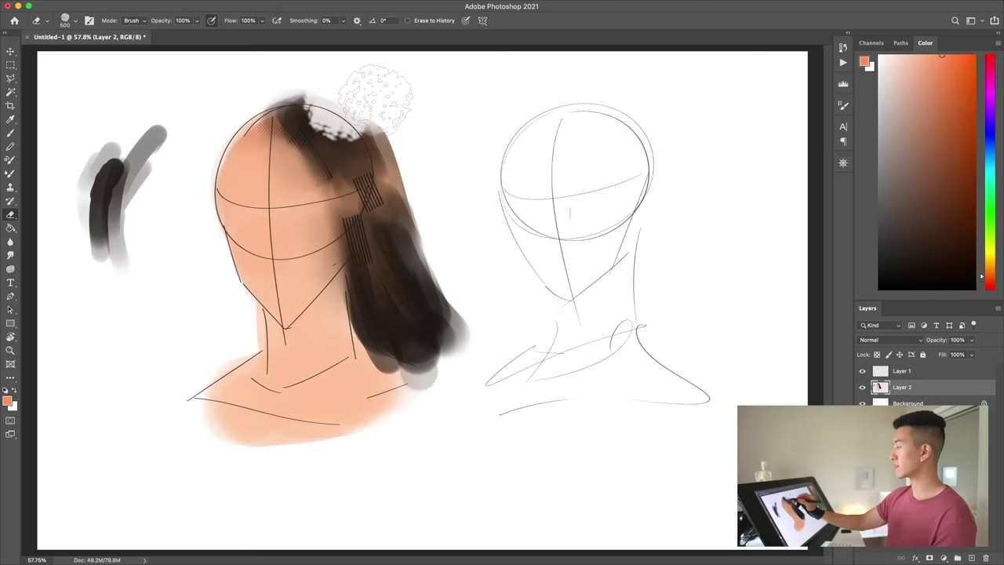
pyautogui.hotkey('ctrl', 'z')
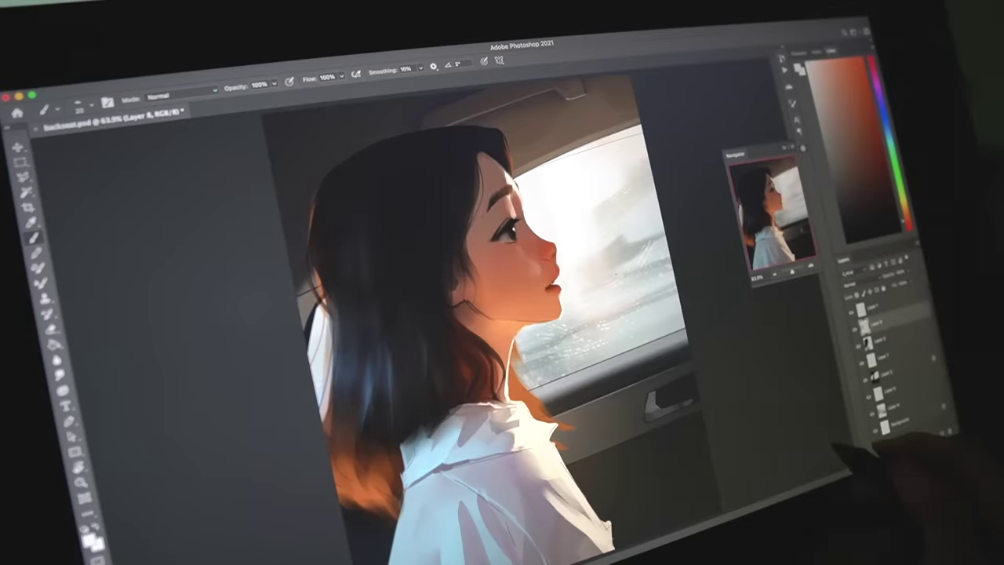
# Step: Smudge the arm, then move to Layer 7 and sample a dark red from the painting
pyautogui.click(59, 374)
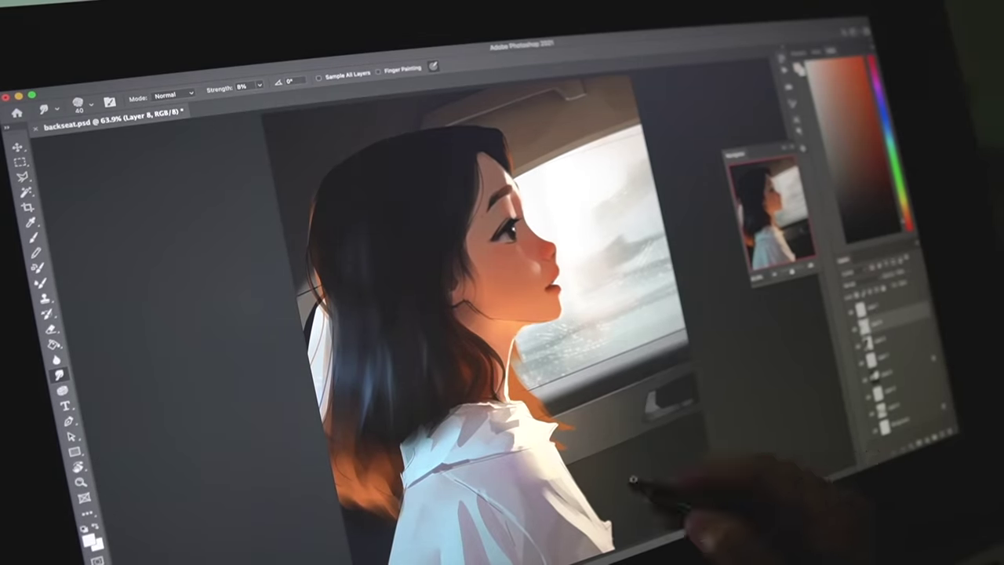
pyautogui.press('b')
pyautogui.hotkey('alt', '[')
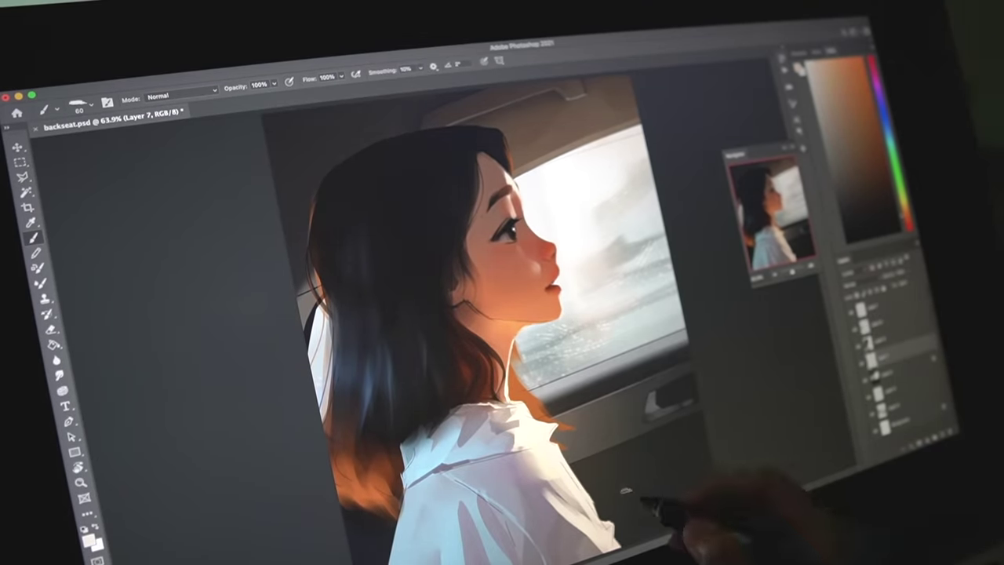
pyautogui.keyDown('alt'); pyautogui.click(641, 468); pyautogui.keyUp('alt')
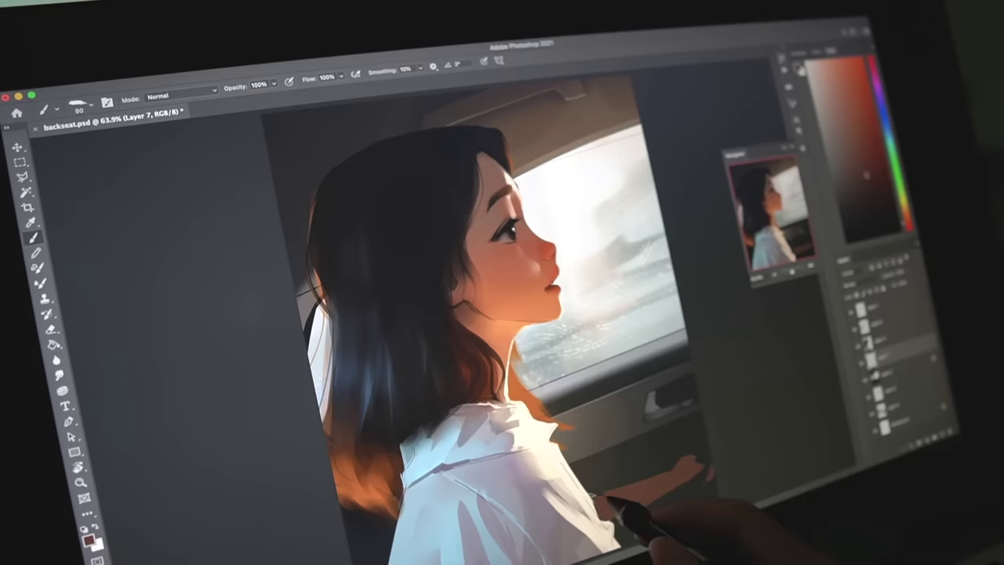
# Step: Refine the arm by alternating eraser and brush, then start a new layer for highlights
pyautogui.press('e')
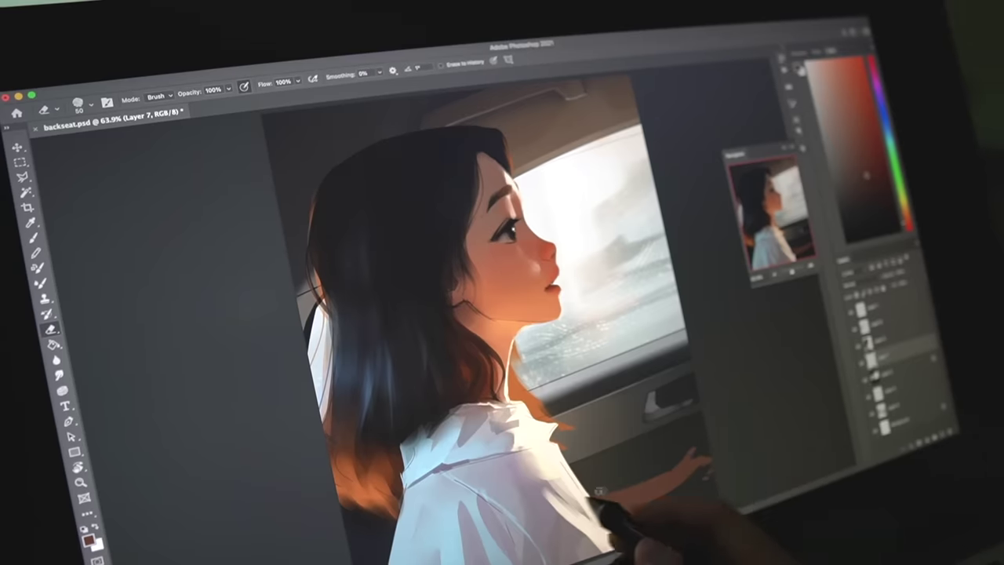
pyautogui.press('b')
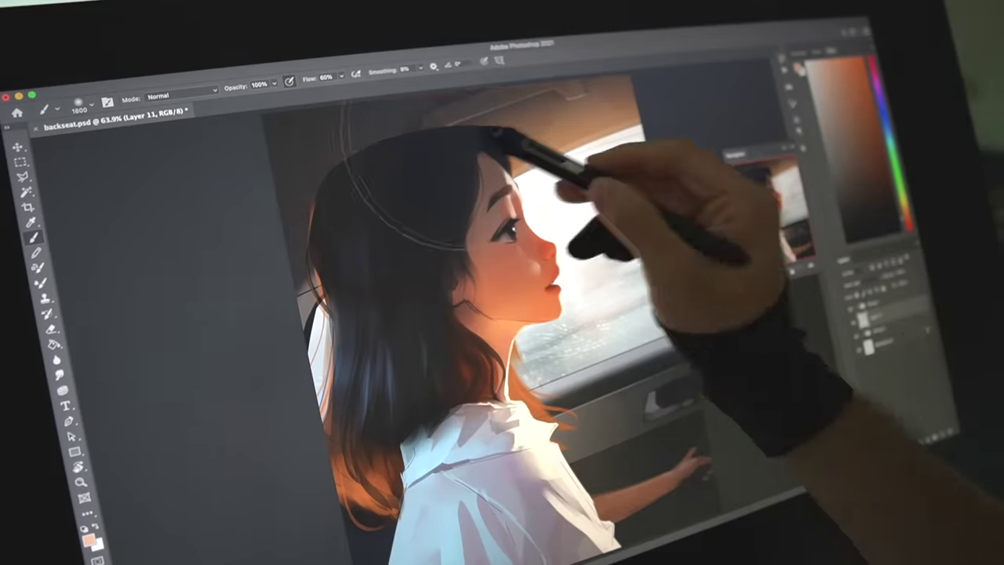
pyautogui.press('e')
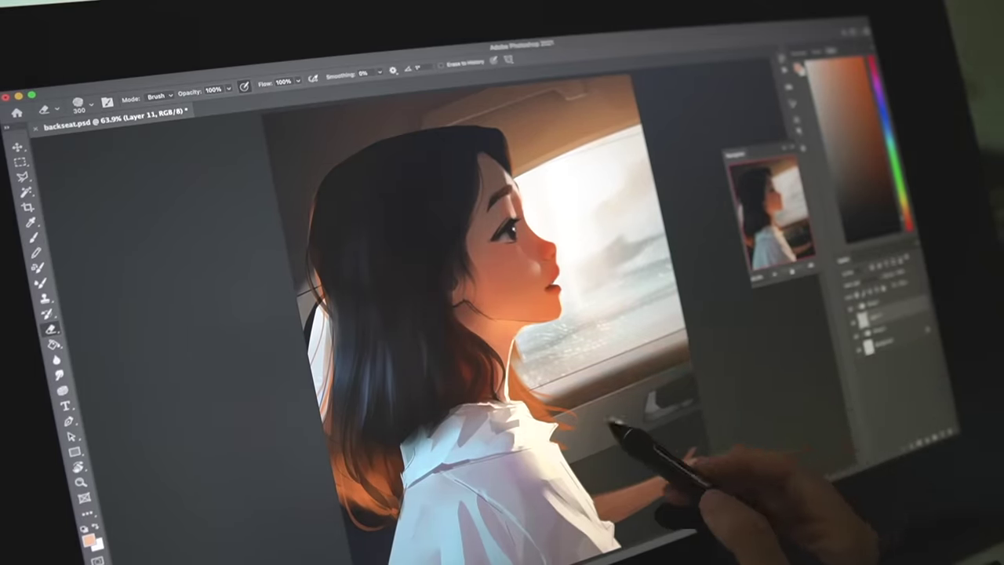
pyautogui.click(893, 318)
# Step: Choose a striped texture brush and paint white striped highlights on the hair
pyautogui.press('b')
pyautogui.rightClick(459, 228)
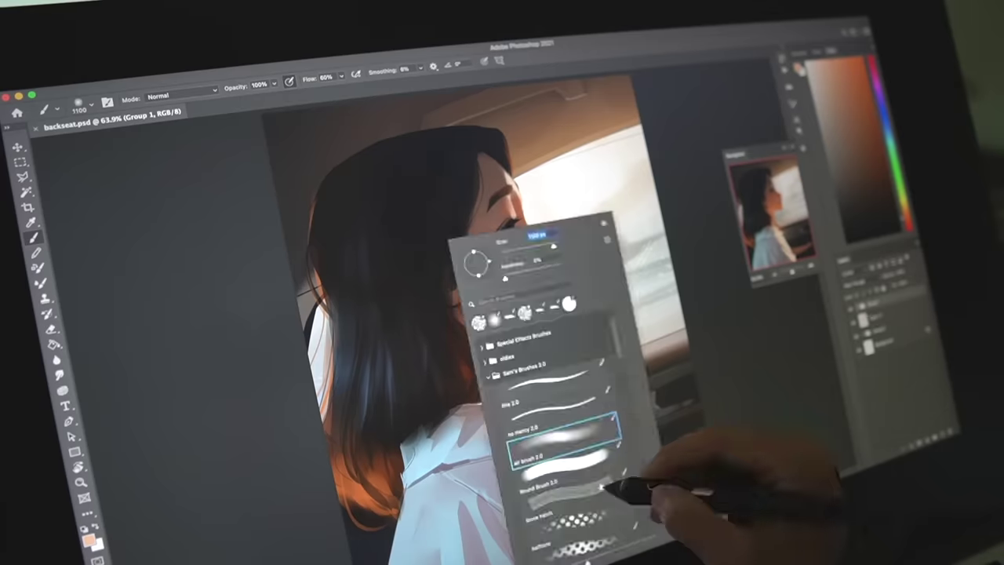
pyautogui.doubleClick(596, 470)
pyautogui.moveTo(365, 229); pyautogui.dragTo(380, 418)
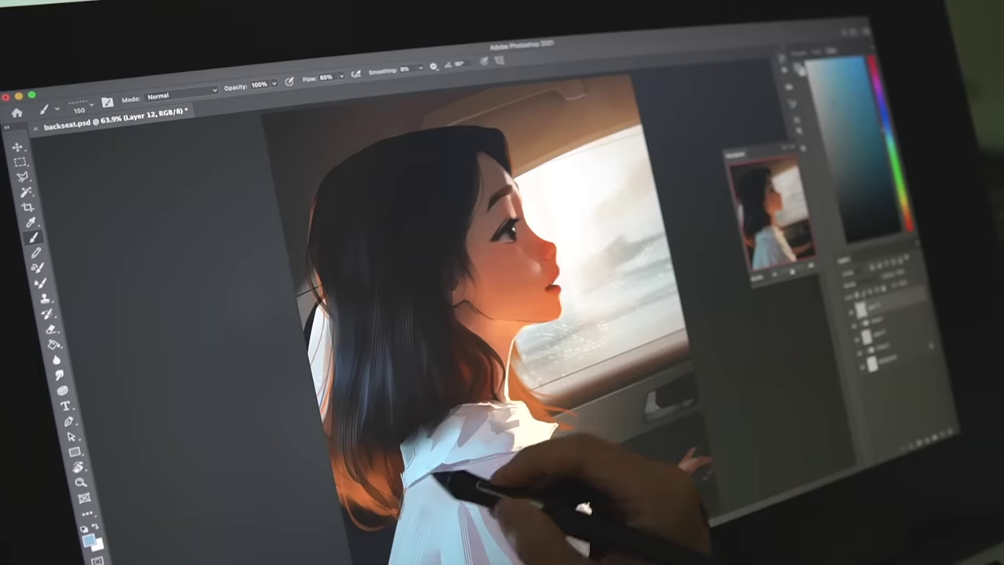
# Step: Sample orange-brown and lighter door-handle colours for further highlight strokes on the shirt
pyautogui.keyDown('alt'); pyautogui.click(560, 455); pyautogui.keyUp('alt')
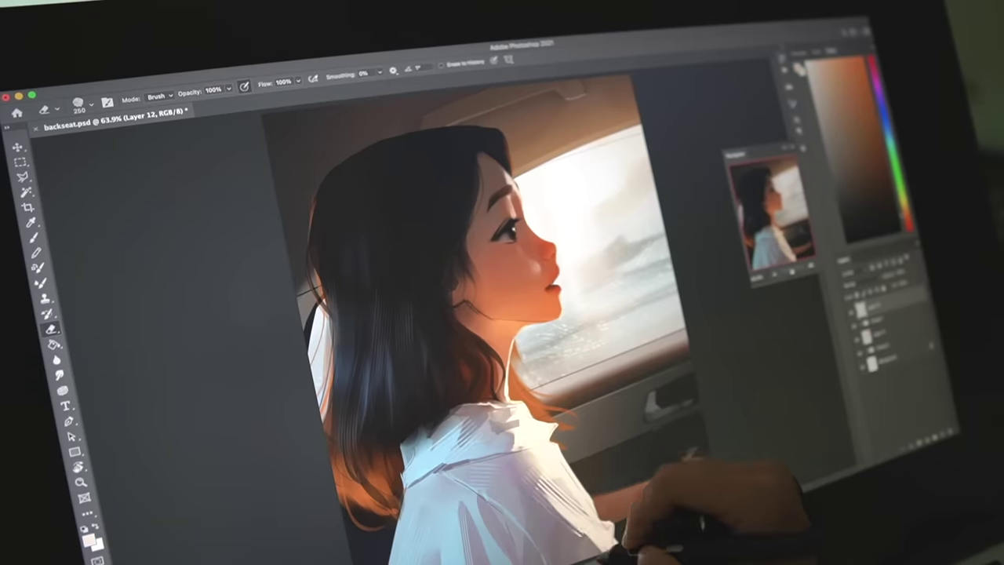
pyautogui.keyDown('alt'); pyautogui.click(641, 411); pyautogui.keyUp('alt')
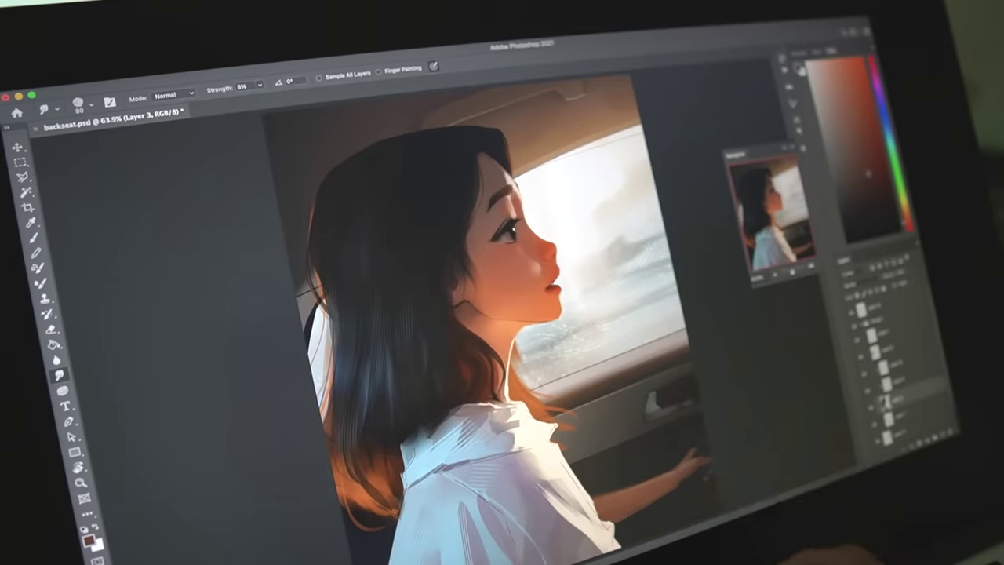
pyautogui.rightClick(502, 236)
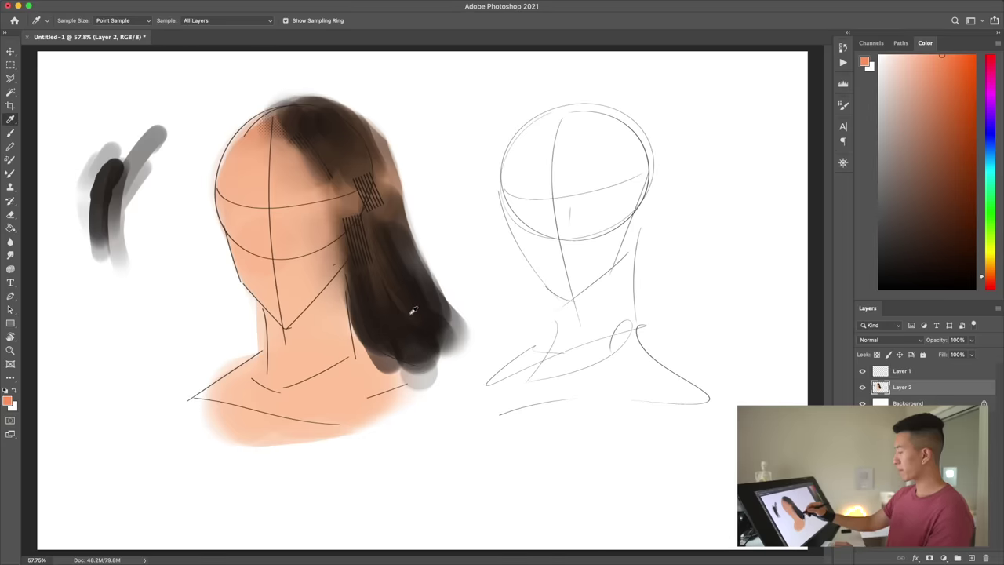
# Step: Sample the dark hair brown and paint a curved line along the left head's hair at brush size 90
pyautogui.click(413, 310)
pyautogui.press('b')
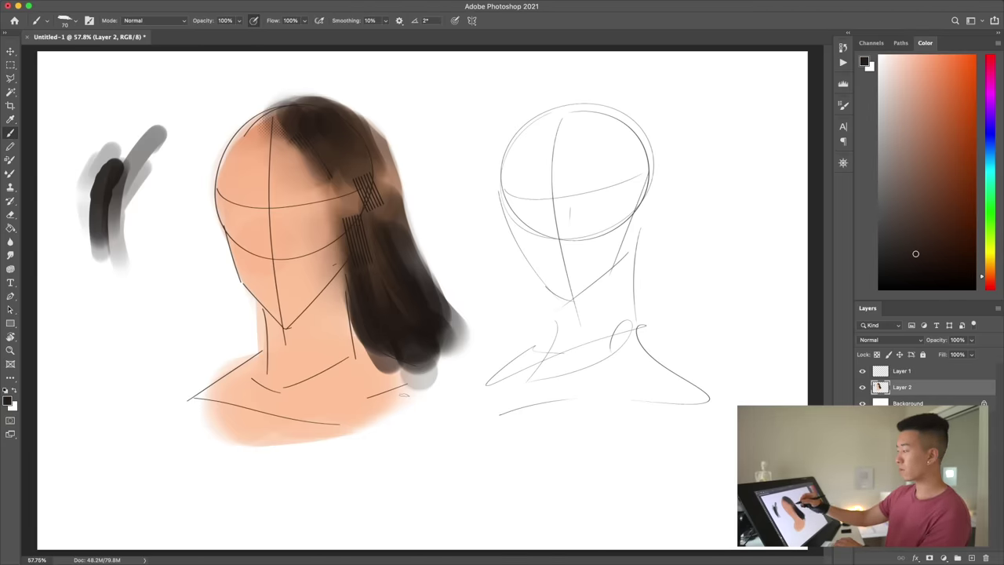
pyautogui.rightClick(369, 210)
pyautogui.write('90')
pyautogui.press('Return')
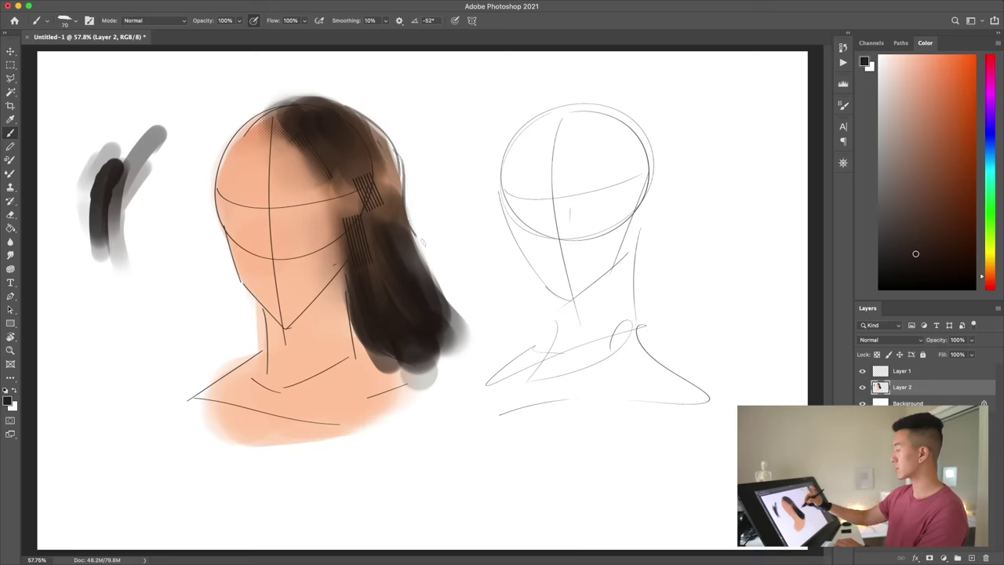
pyautogui.moveTo(414, 235)
pyautogui.mouseDown()
pyautogui.moveTo(469, 271)
pyautogui.moveTo(455, 308)
pyautogui.mouseUp()
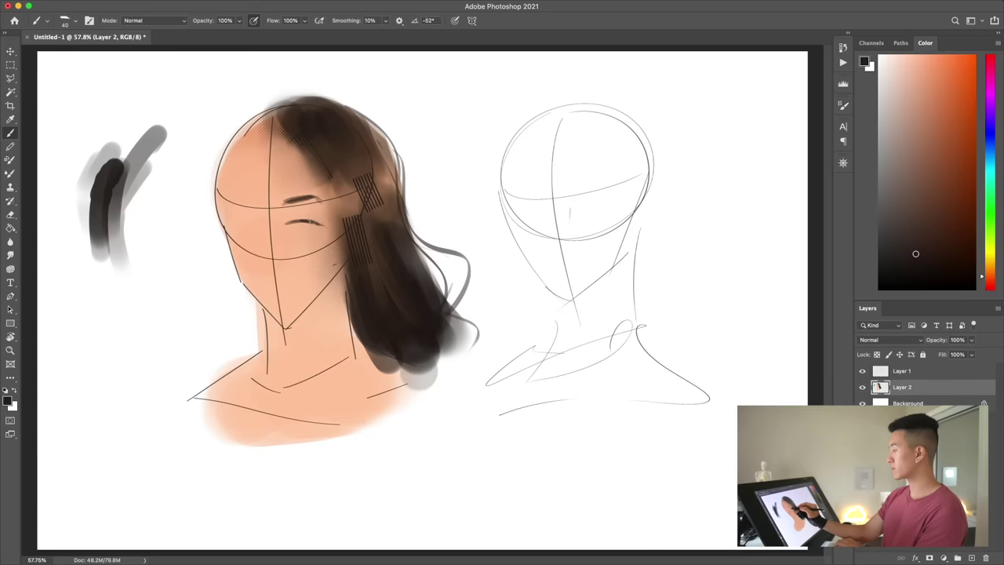
# Step: Scroll the brush preset list down toward the textured presets
pyautogui.rightClick(401, 203)
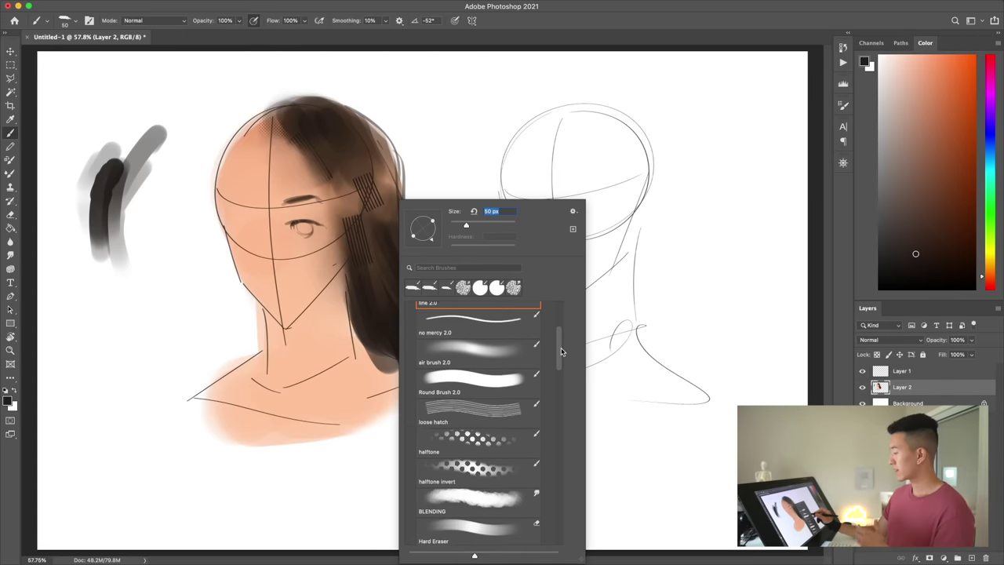
pyautogui.moveTo(560, 345); pyautogui.dragTo(560, 361)
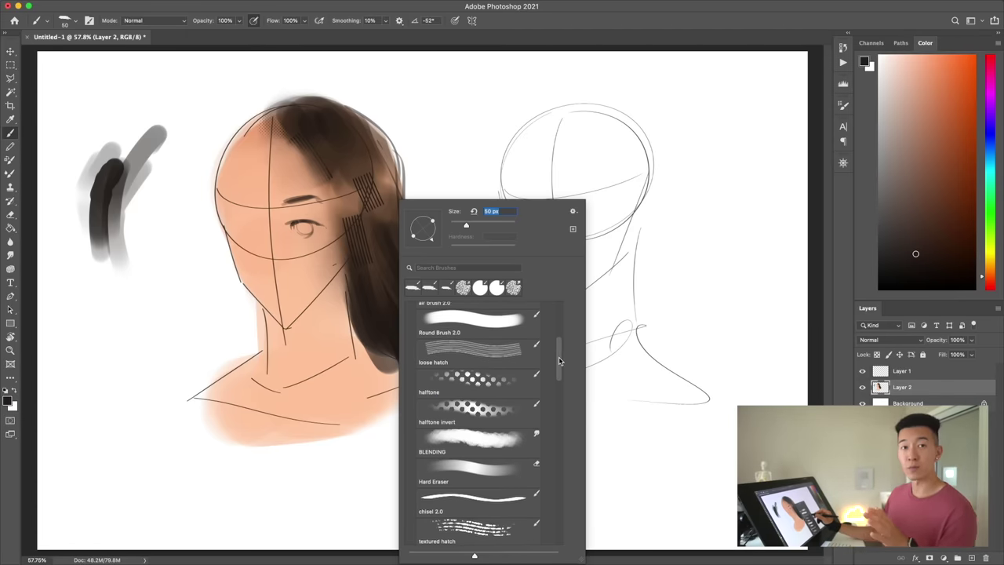
pyautogui.moveTo(560, 360); pyautogui.dragTo(558, 392)
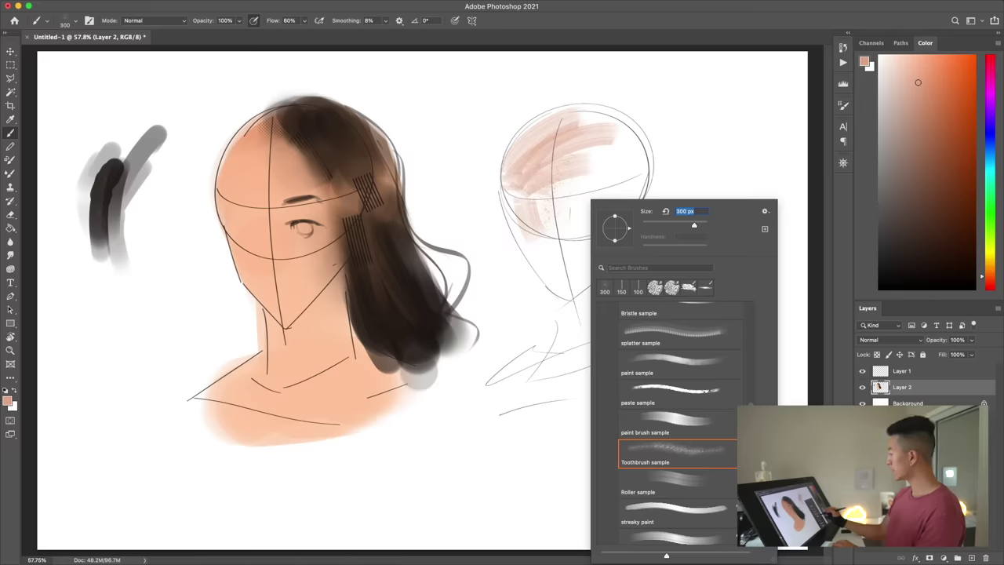
# Step: Paint dark and darker pink strokes on the right head with the paint brush sample and paste sample presets
pyautogui.scroll(1, 679, 423)
pyautogui.click(682, 439)
pyautogui.moveTo(541, 161)
pyautogui.mouseDown()
pyautogui.moveTo(546, 223)
pyautogui.moveTo(518, 157)
pyautogui.moveTo(577, 266)
pyautogui.moveTo(584, 166)
pyautogui.moveTo(572, 259)
pyautogui.mouseUp()
pyautogui.rightClick(576, 206)
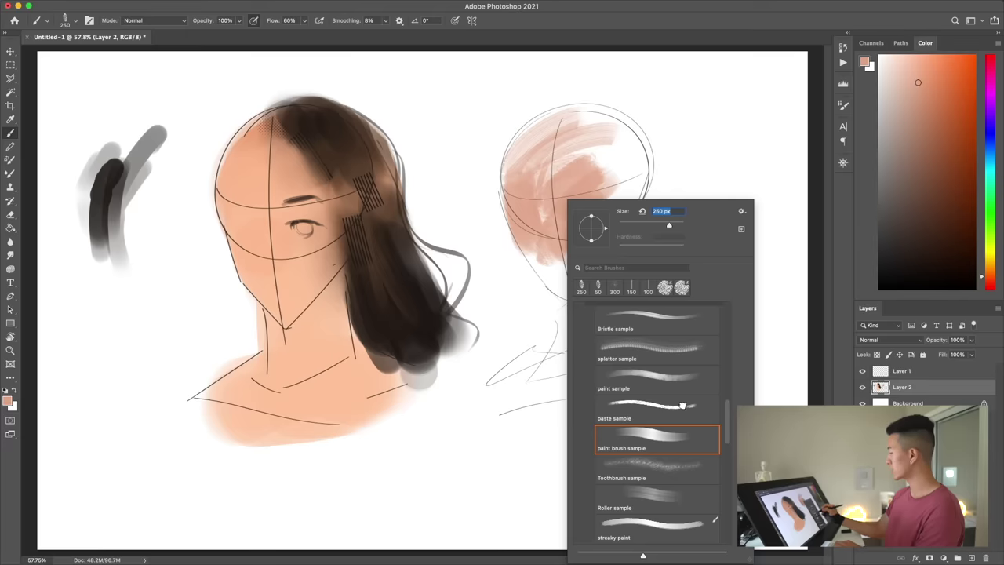
pyautogui.doubleClick(682, 405)
pyautogui.moveTo(613, 133); pyautogui.dragTo(623, 188)
# Step: Switch to the thick paint preset and fill the right head's lower face and jaw with pink skin
pyautogui.rightClick(609, 205)
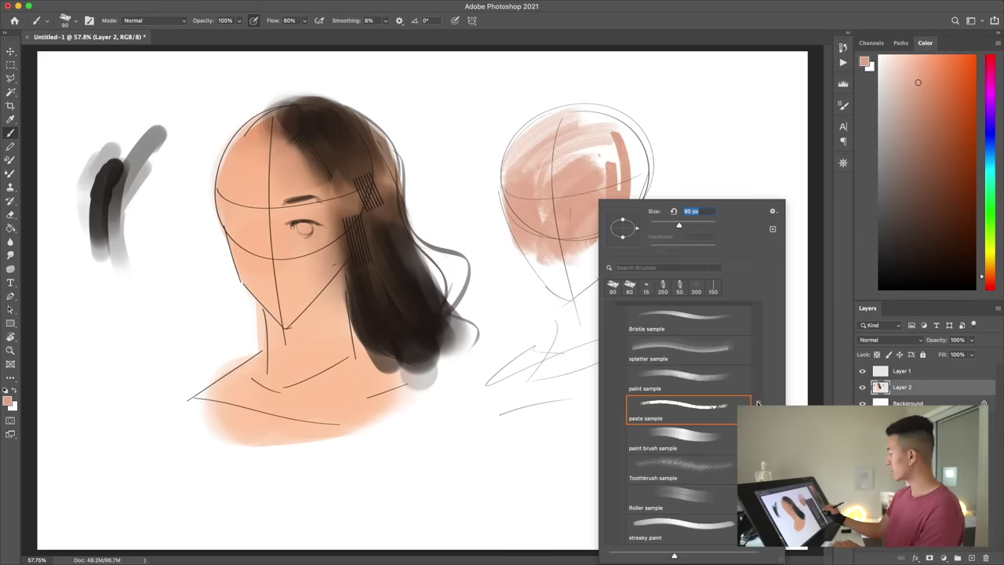
pyautogui.scroll(-4, 756, 403)
pyautogui.click(698, 437)
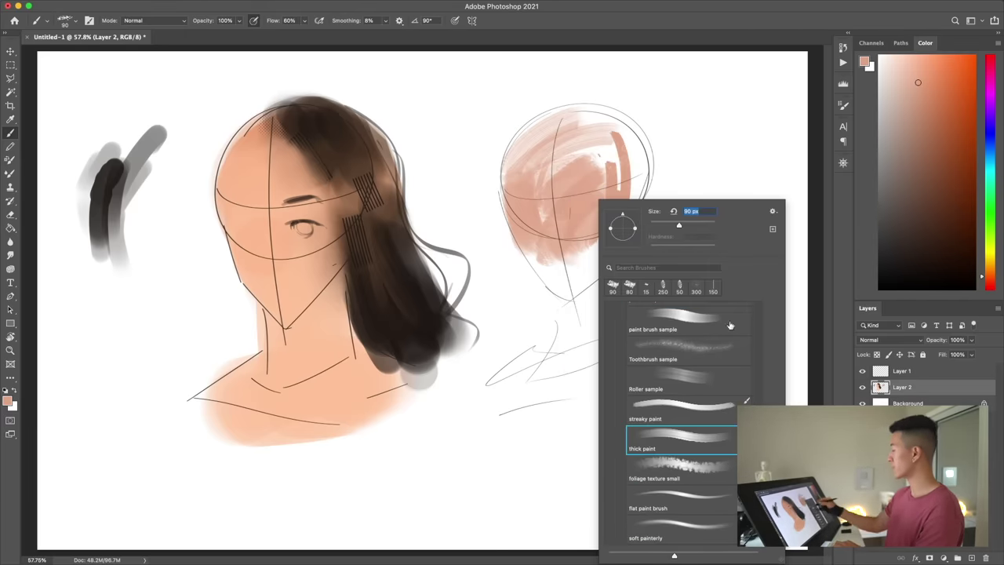
pyautogui.click(578, 276)
pyautogui.moveTo(553, 247); pyautogui.dragTo(537, 284)
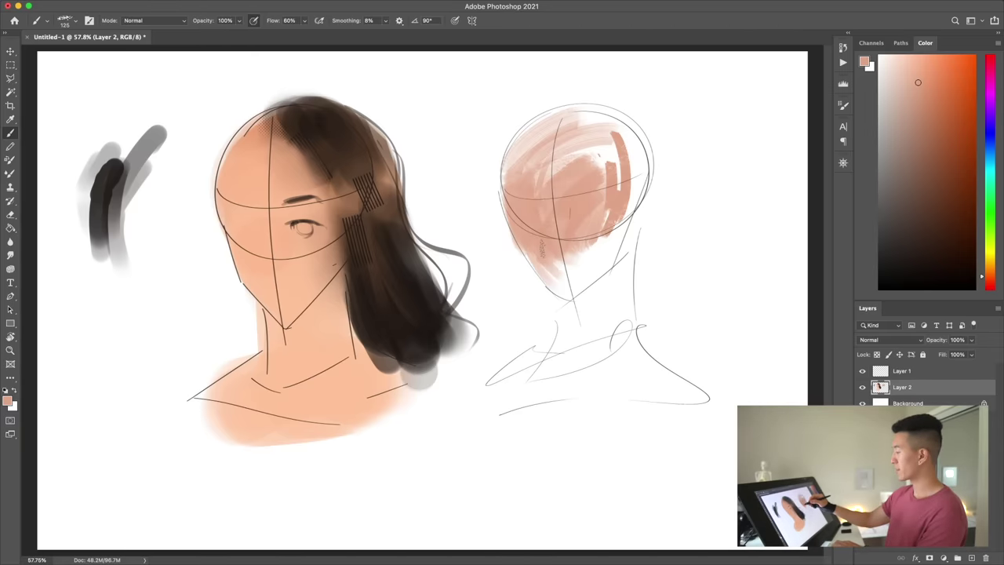
pyautogui.moveTo(541, 243)
pyautogui.mouseDown()
pyautogui.moveTo(580, 290)
pyautogui.moveTo(623, 227)
pyautogui.moveTo(619, 282)
pyautogui.mouseUp()
# Step: Choose the soft painterly preset and paint a reddish blush across the left face's cheeks
pyautogui.rightClick(612, 273)
pyautogui.scroll(-3, 690, 423)
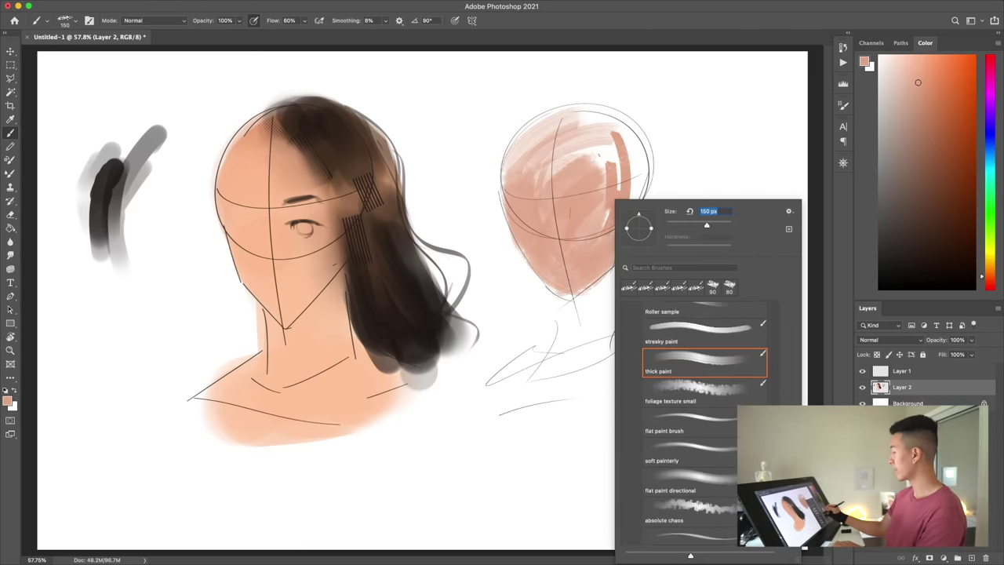
pyautogui.click(686, 423)
pyautogui.scroll(-1, 706, 423)
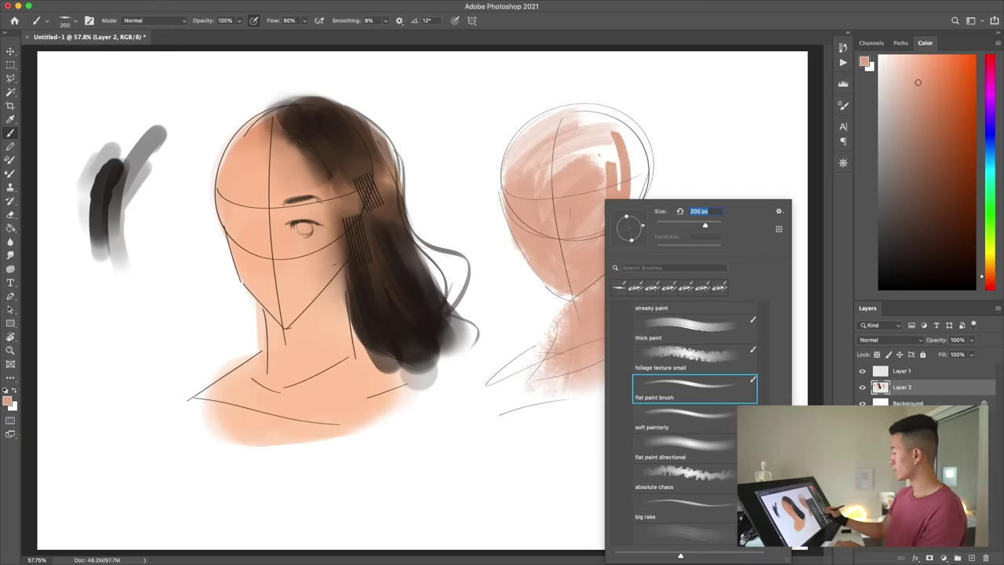
pyautogui.click(705, 429)
pyautogui.click(679, 427)
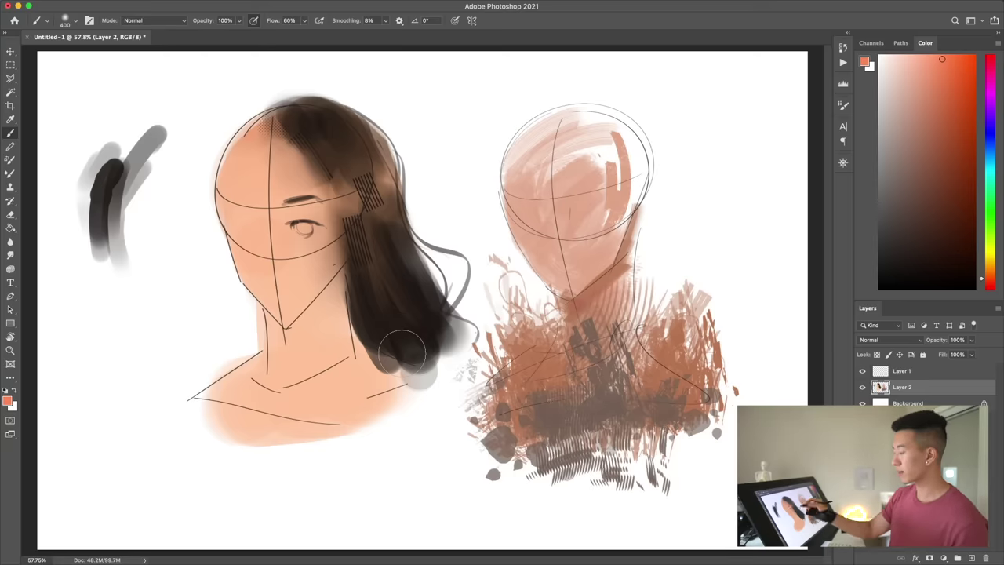
pyautogui.moveTo(229, 242); pyautogui.dragTo(310, 255)
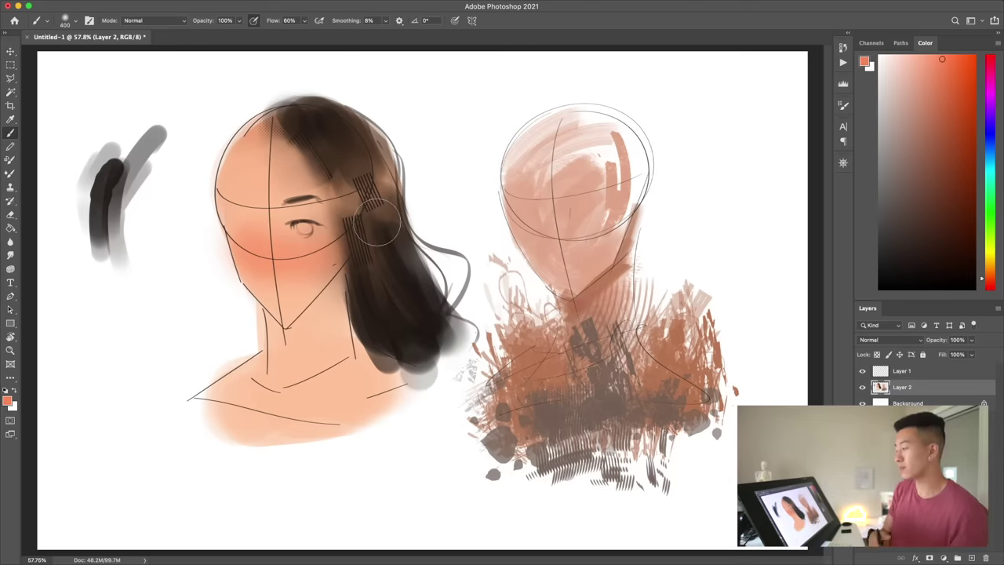
# Step: Sample the hair brown and paint darker strokes down the hair and across the top of the left head
pyautogui.keyDown('alt'); pyautogui.click(371, 309); pyautogui.keyUp('alt')
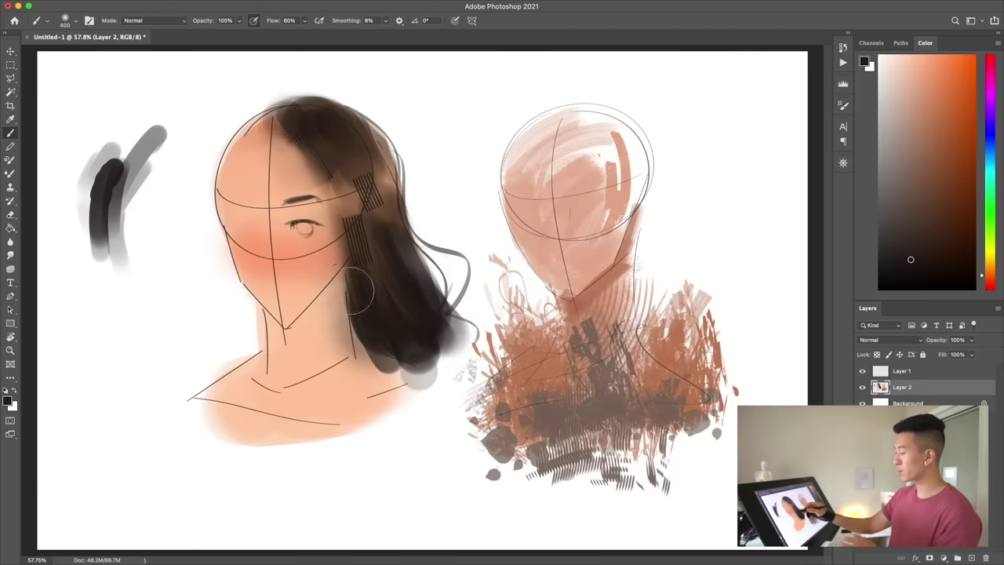
pyautogui.moveTo(351, 349)
pyautogui.mouseDown()
pyautogui.moveTo(376, 264)
pyautogui.moveTo(357, 196)
pyautogui.mouseUp()
pyautogui.moveTo(278, 124); pyautogui.dragTo(294, 117)
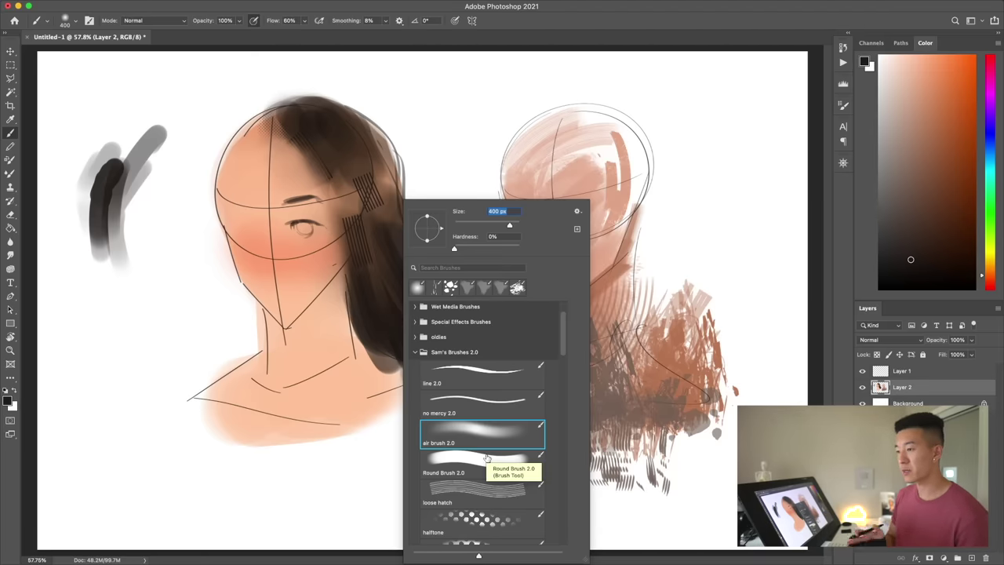
# Step: With the line 2.0 brush, paint shadows under the hair and along the left face's jaw, undoing one test stroke
pyautogui.click(468, 463)
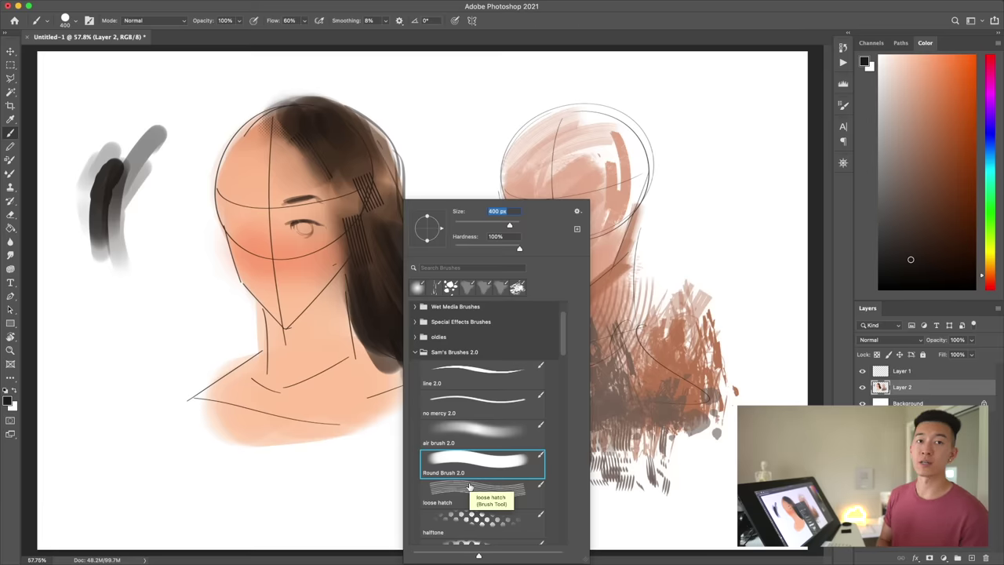
pyautogui.click(503, 375)
pyautogui.moveTo(289, 351); pyautogui.dragTo(376, 336)
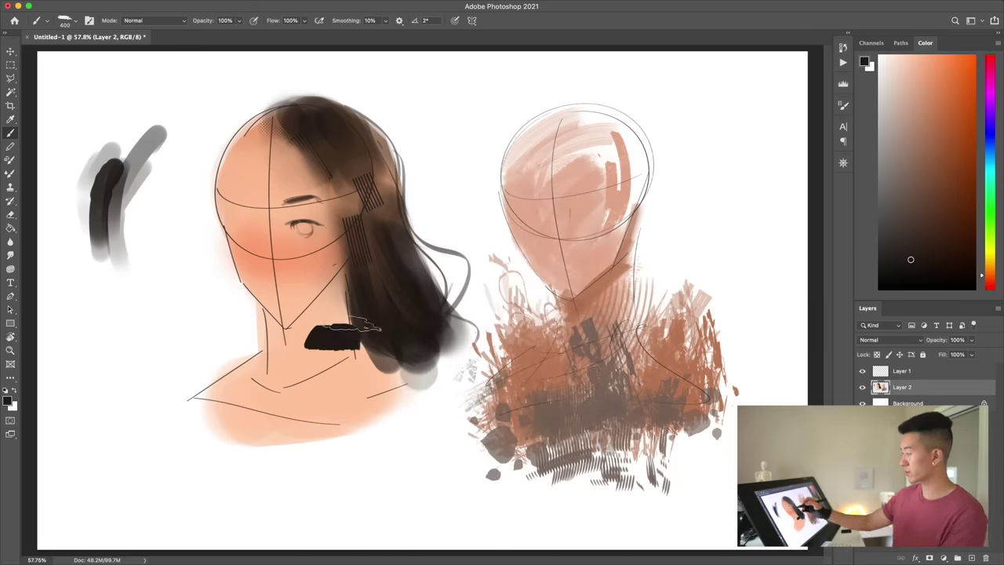
pyautogui.hotkey('ctrl', 'z')
pyautogui.moveTo(362, 301)
pyautogui.mouseDown()
pyautogui.moveTo(345, 282)
pyautogui.moveTo(292, 326)
pyautogui.mouseUp()
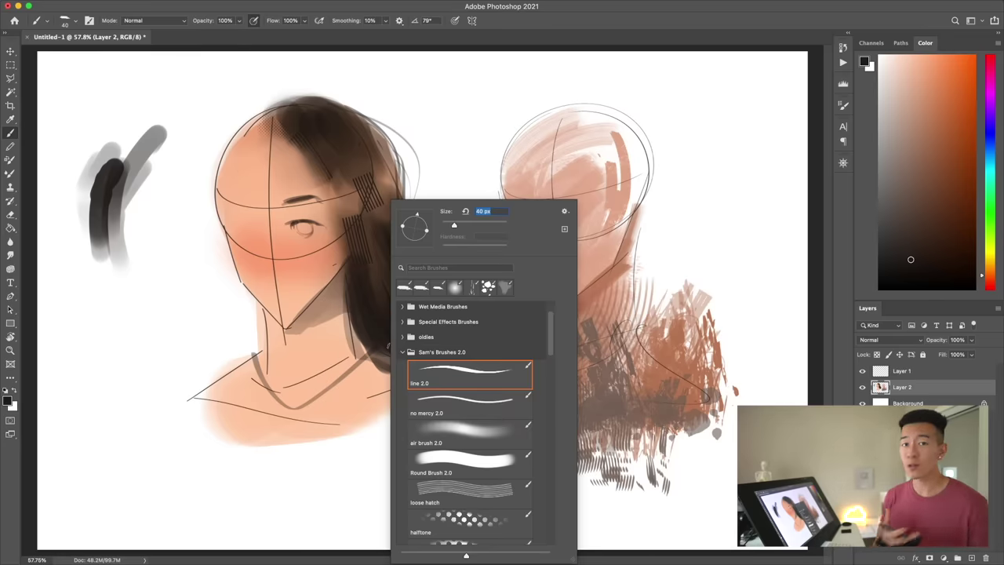
pyautogui.click(467, 463)
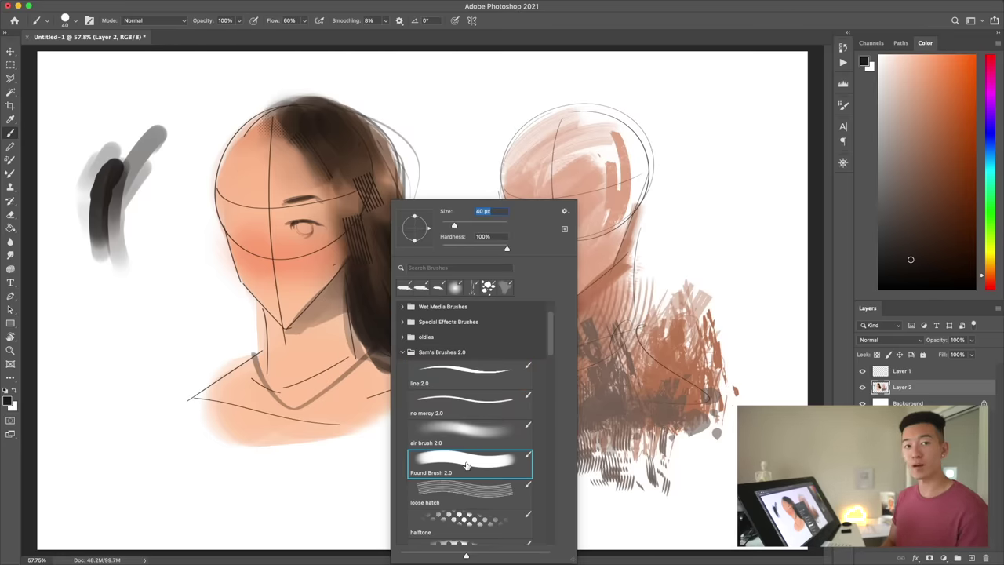
pyautogui.click(489, 381)
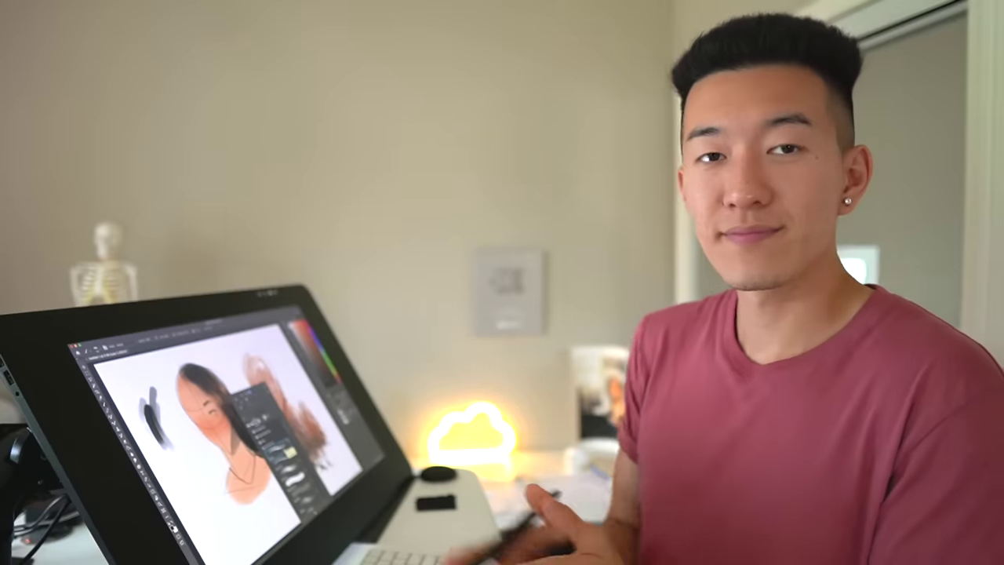
# Step: Deepen and darken the orange-brown strokes on the large shape at the canvas's left
pyautogui.scroll(-1, 551, 339)
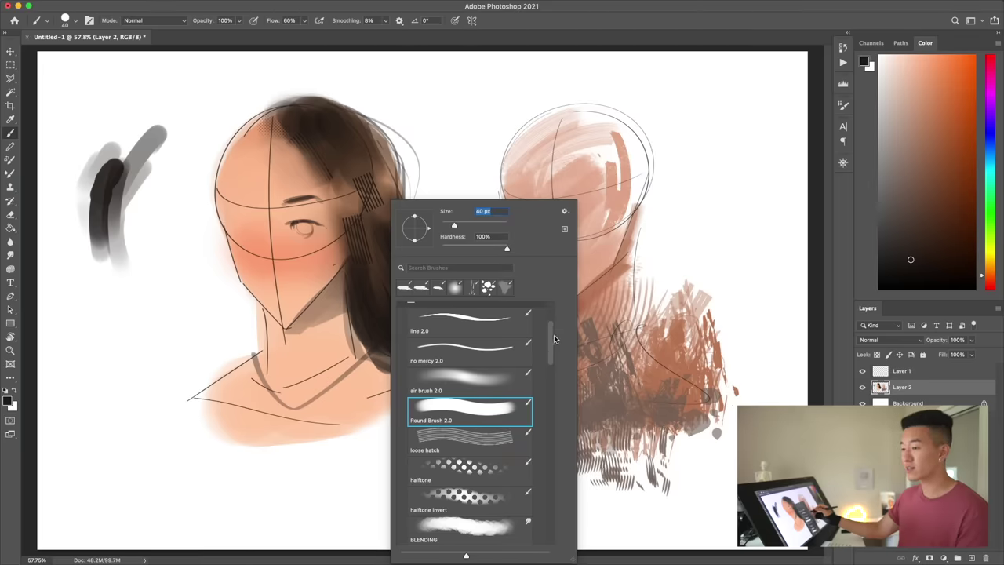
pyautogui.scroll(1, 549, 336)
pyautogui.scroll(-2, 550, 337)
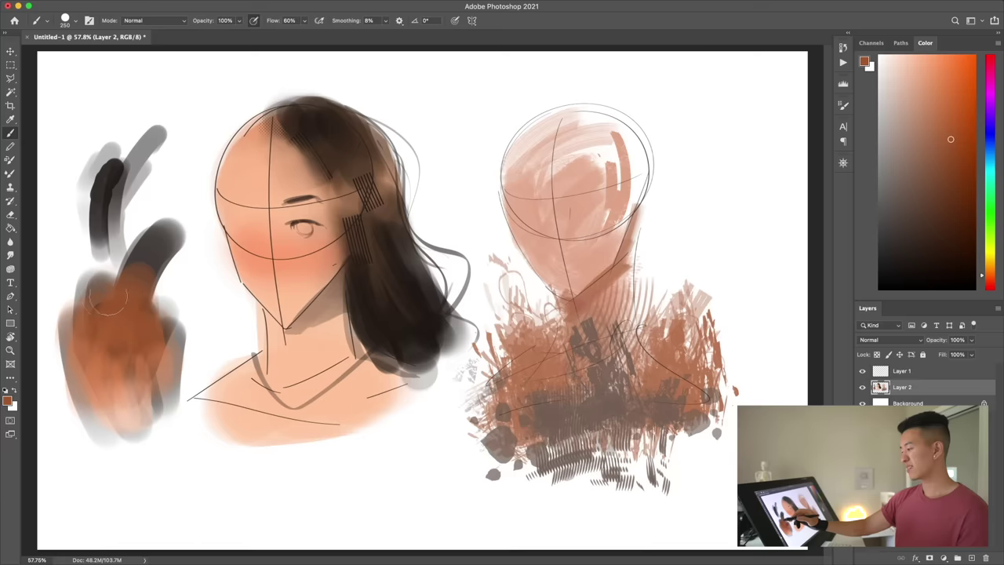
pyautogui.moveTo(120, 343); pyautogui.dragTo(153, 322)
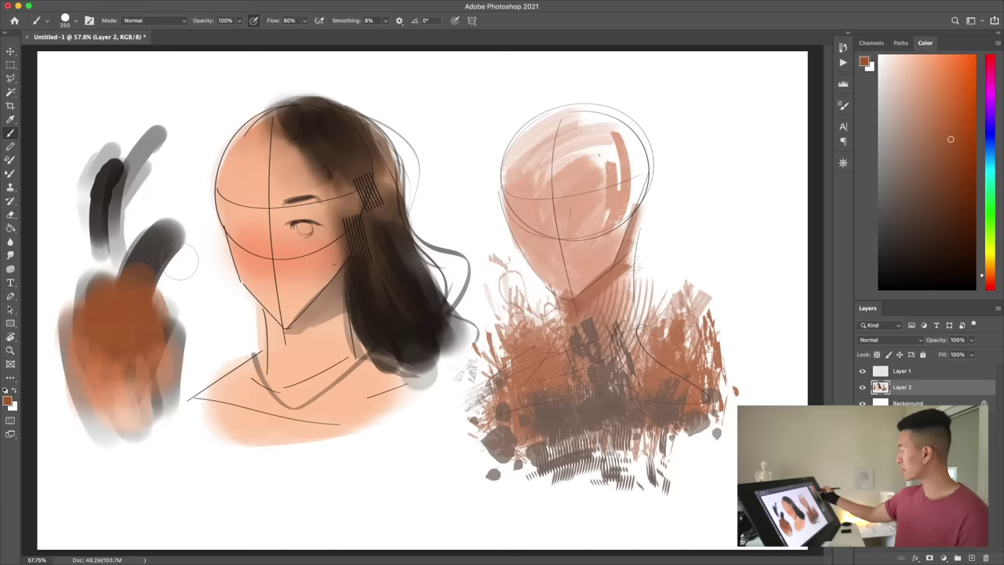
pyautogui.moveTo(145, 275); pyautogui.dragTo(129, 298)
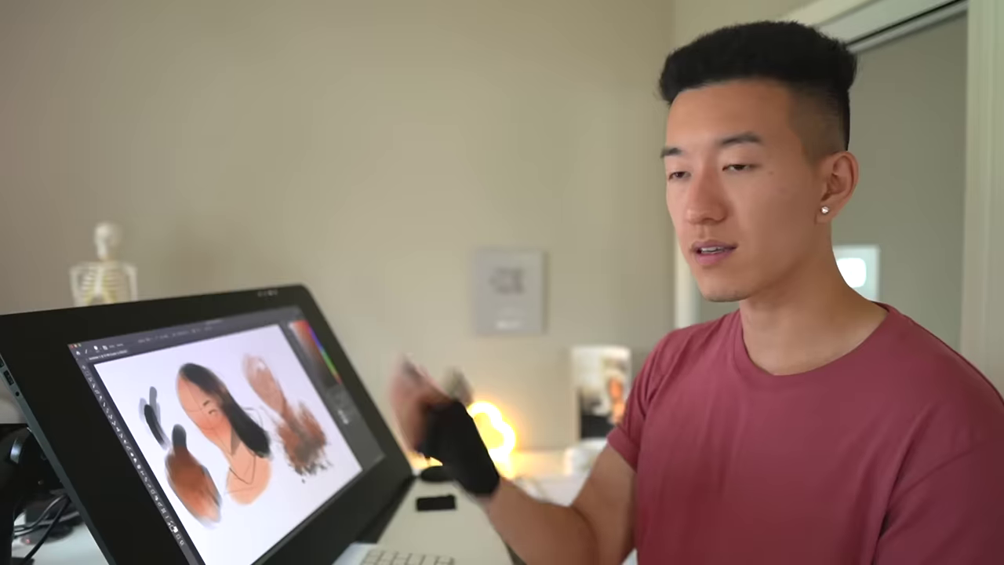